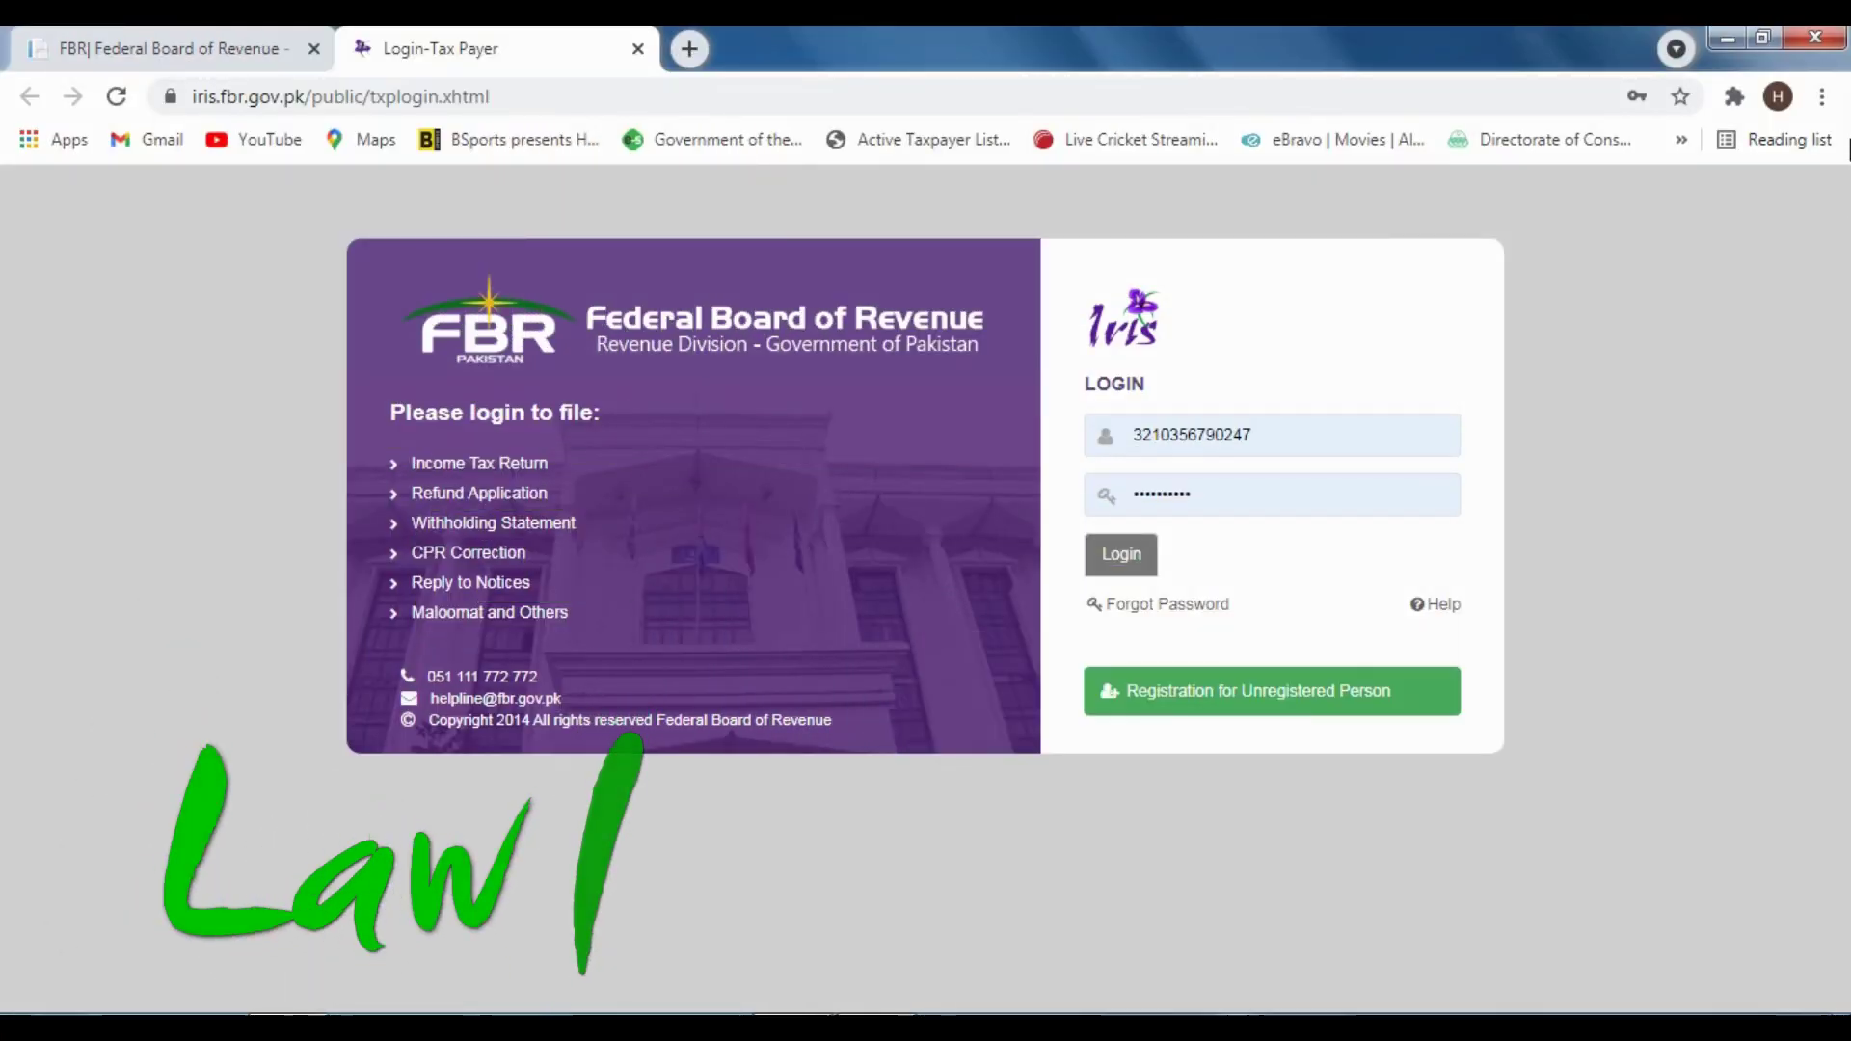
Log in to the Iris taxpayer portal with the saved registration number and password.
left_click(1196, 439)
left_click(1288, 409)
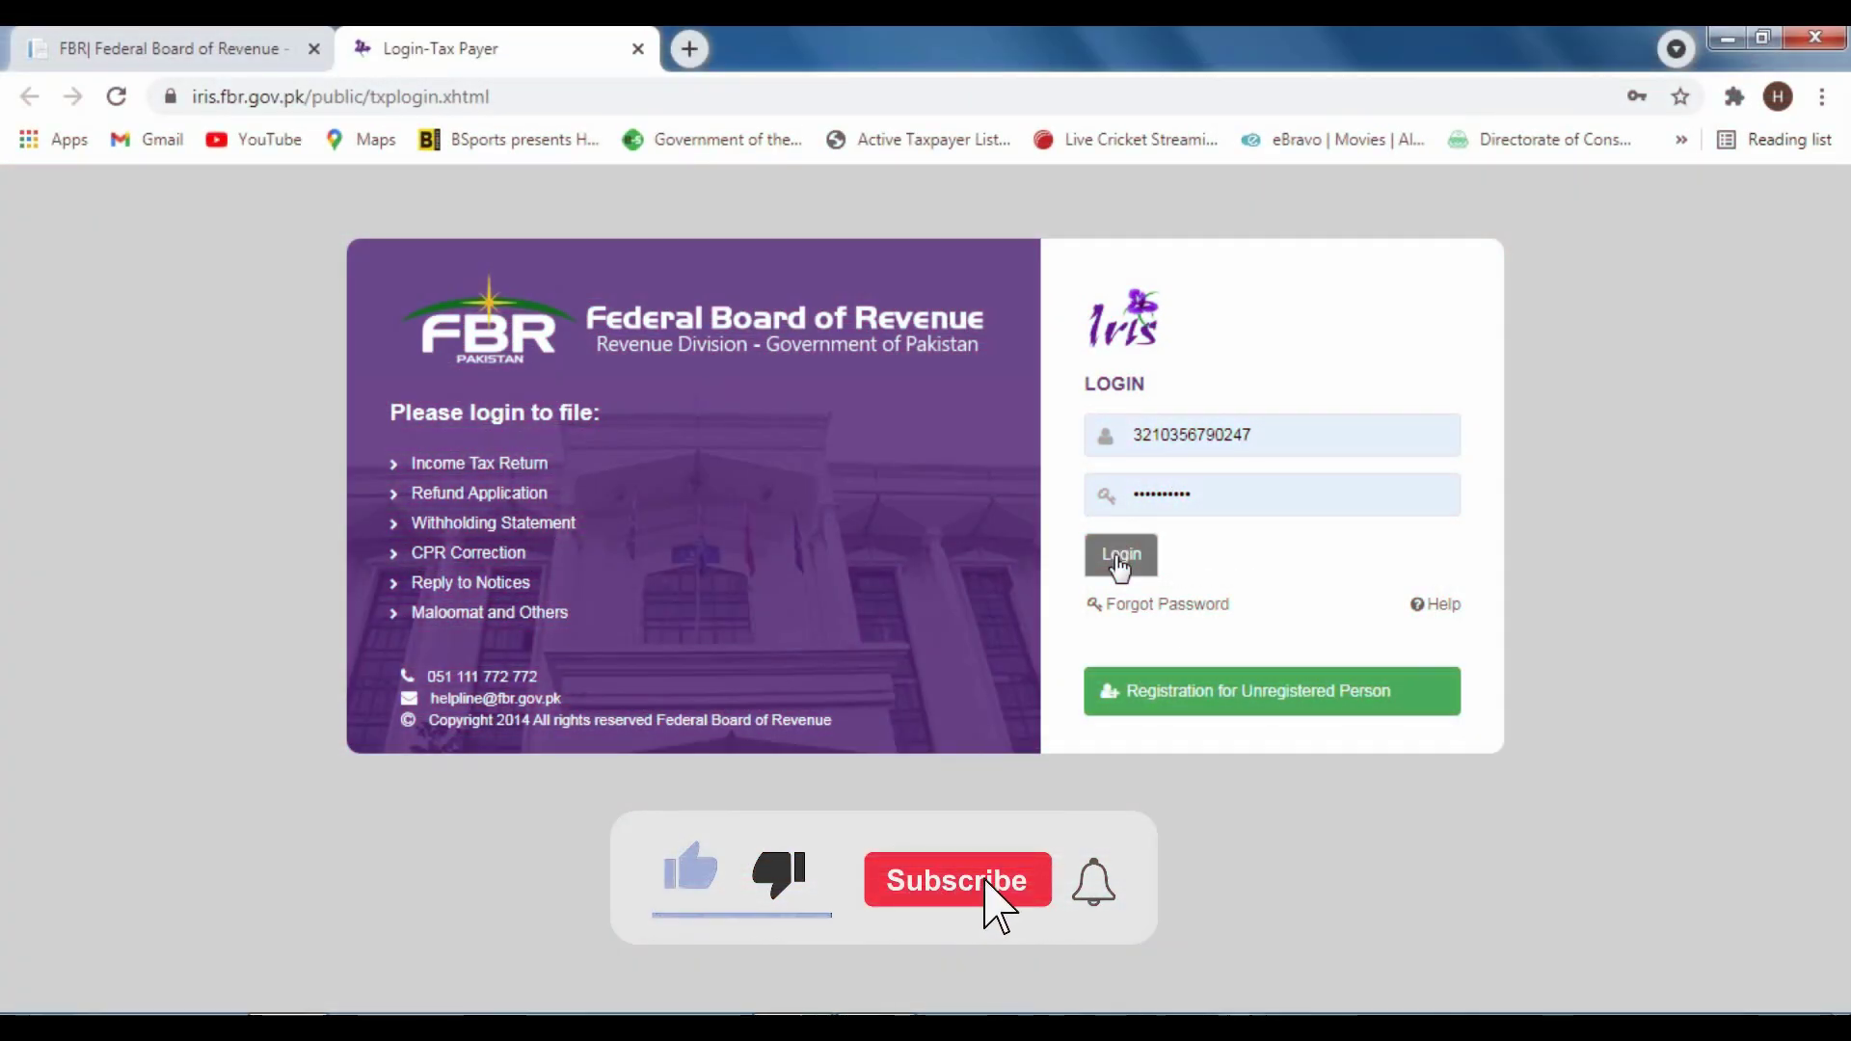
left_click(1118, 558)
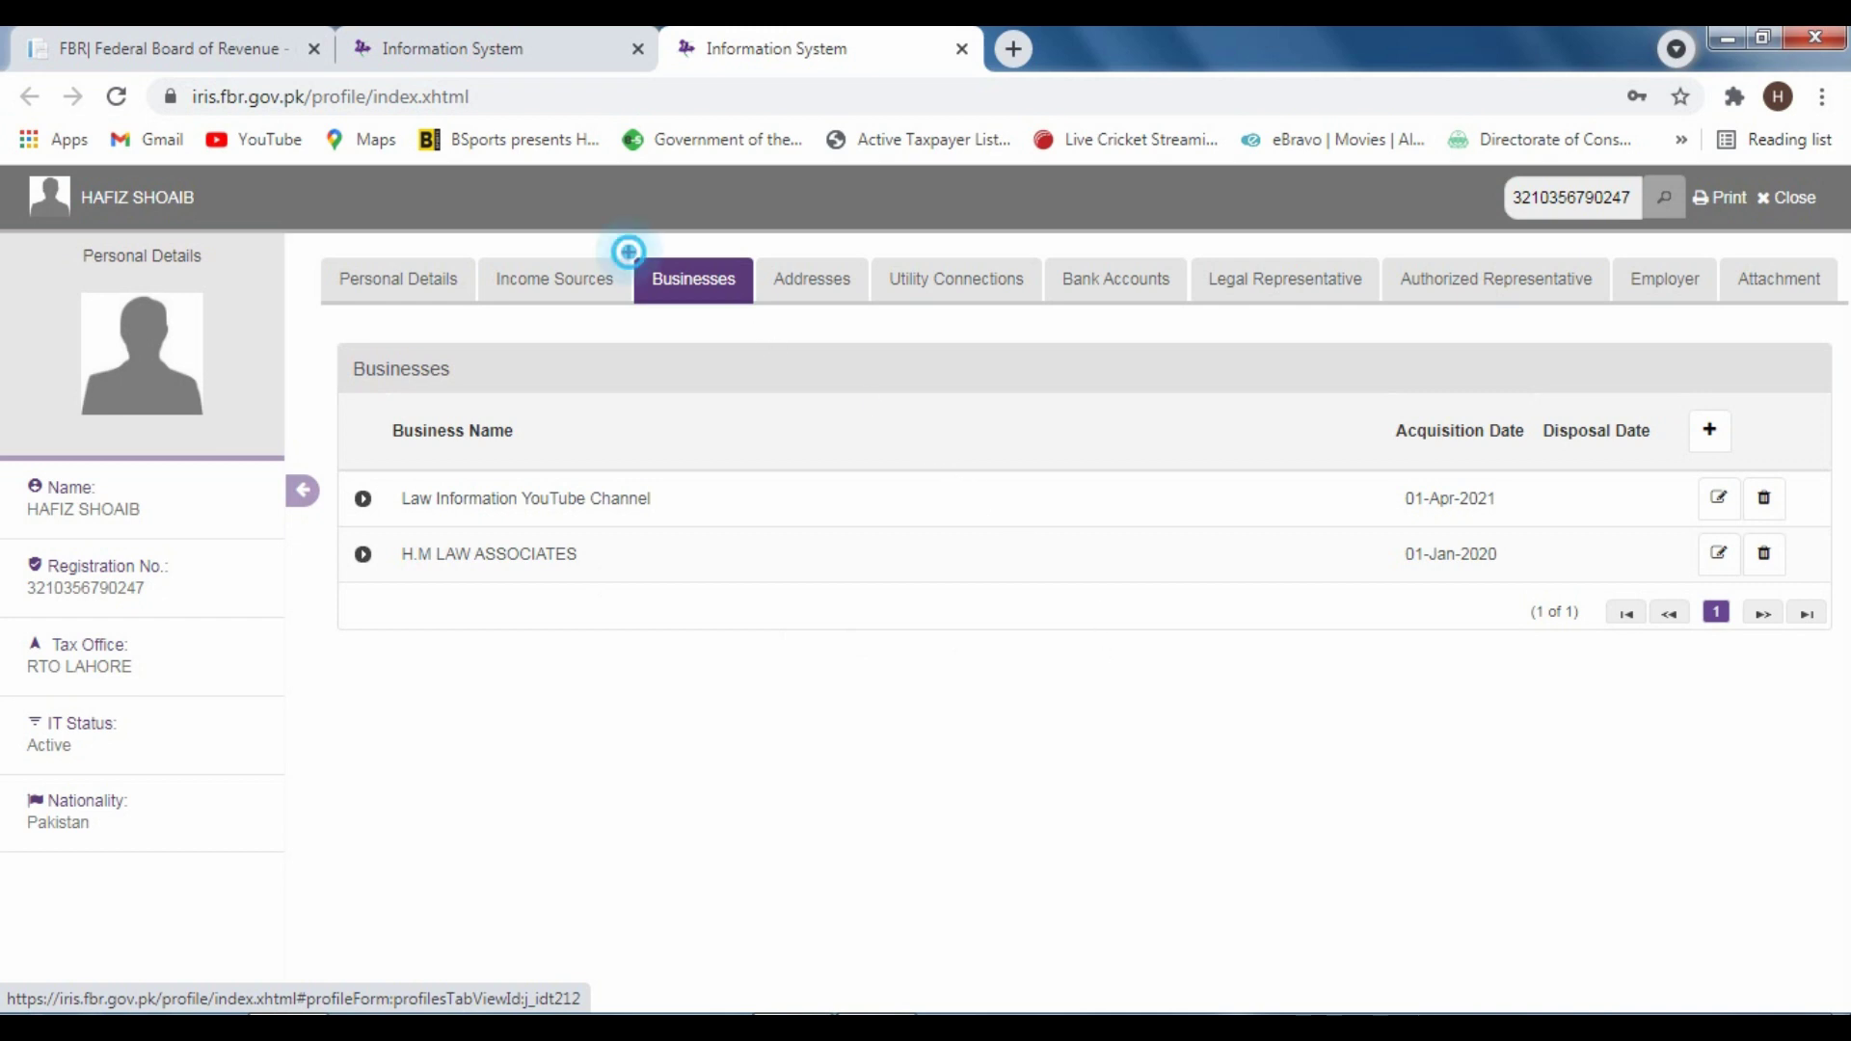
Expand the Law Information YouTube Channel business to review its activity and address details, and collapse it again.
left_click_drag(627, 251, 768, 315)
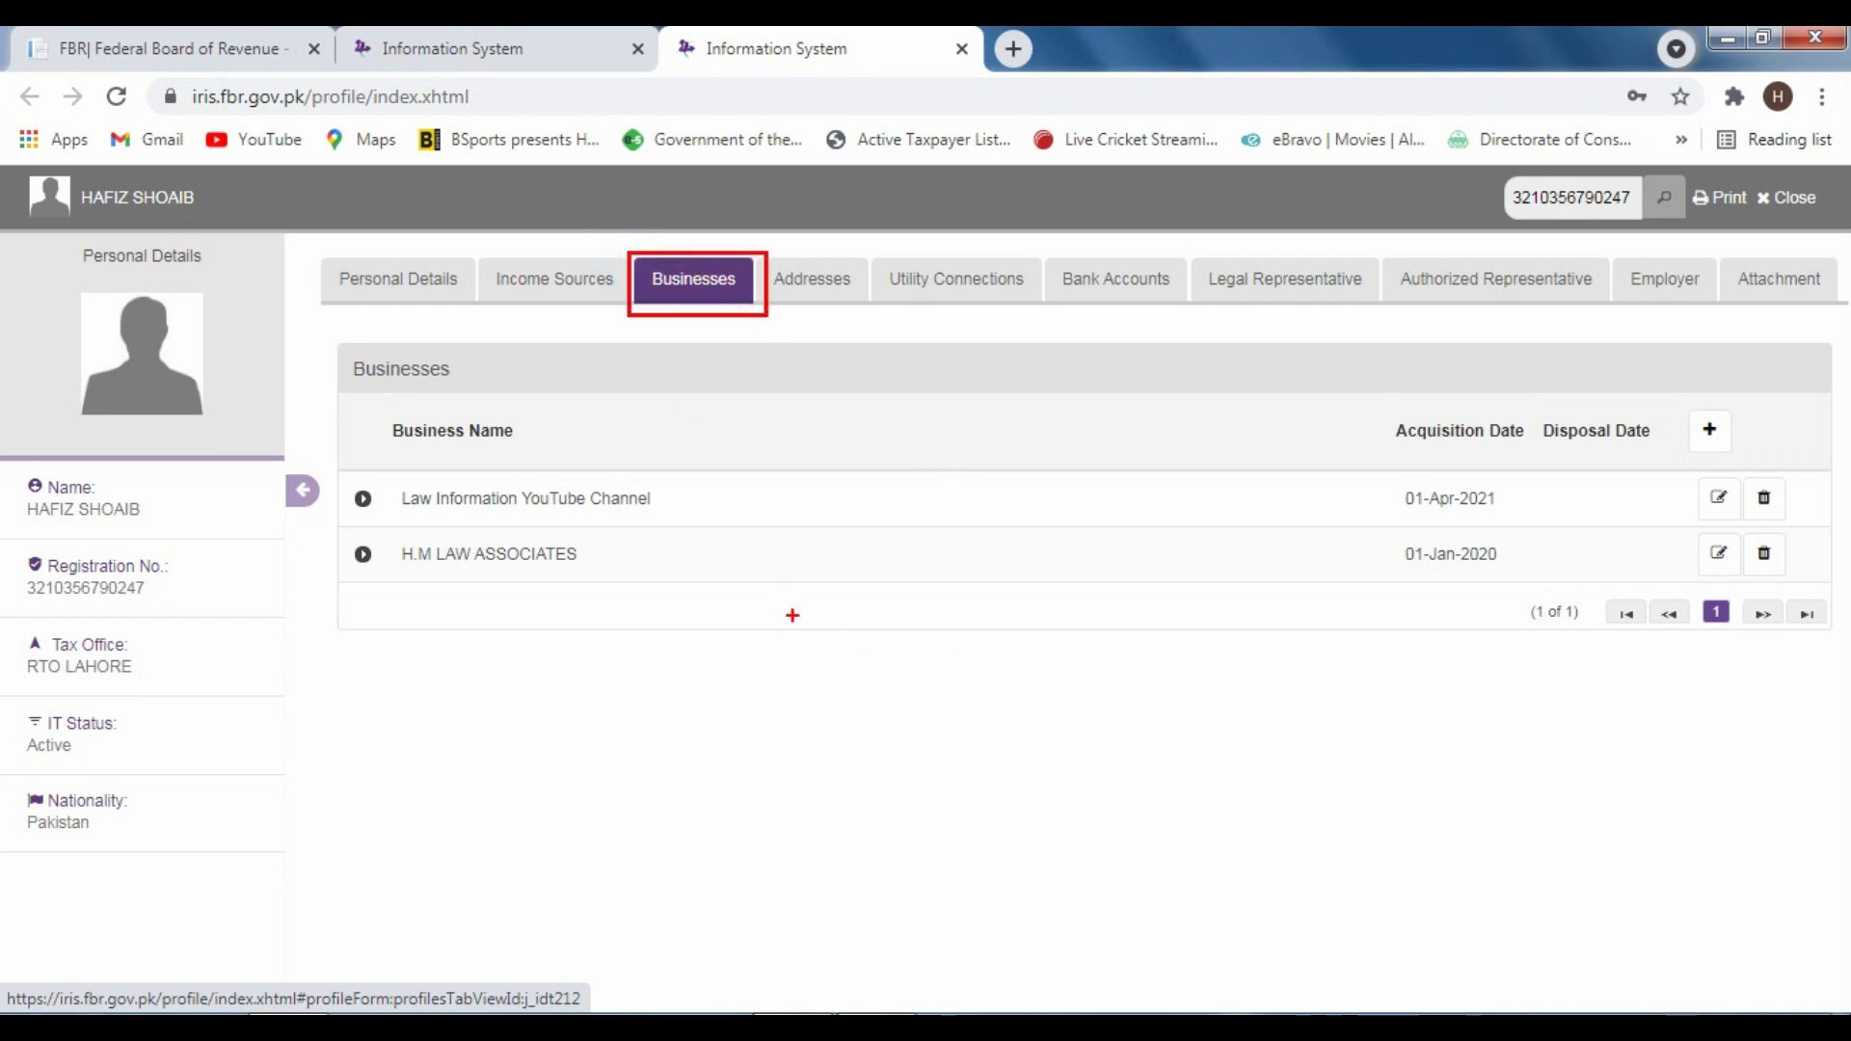
key("Escape")
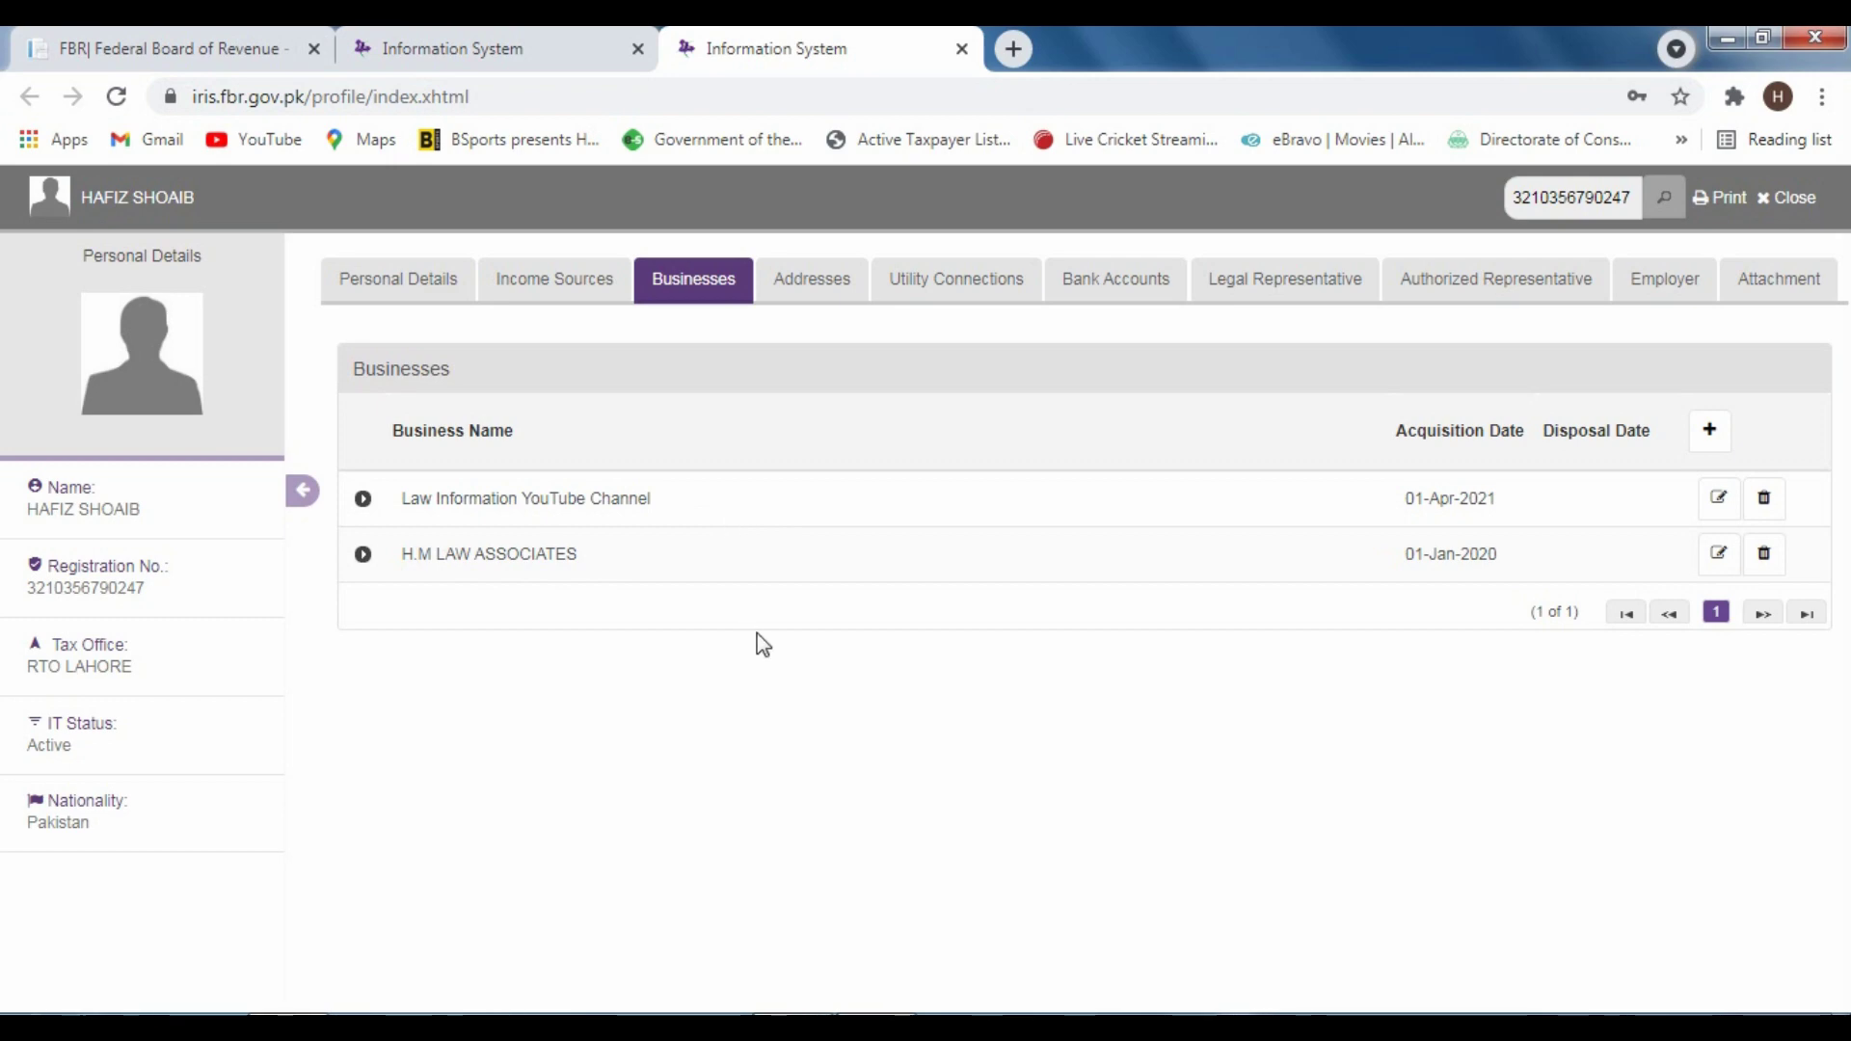
left_click(364, 499)
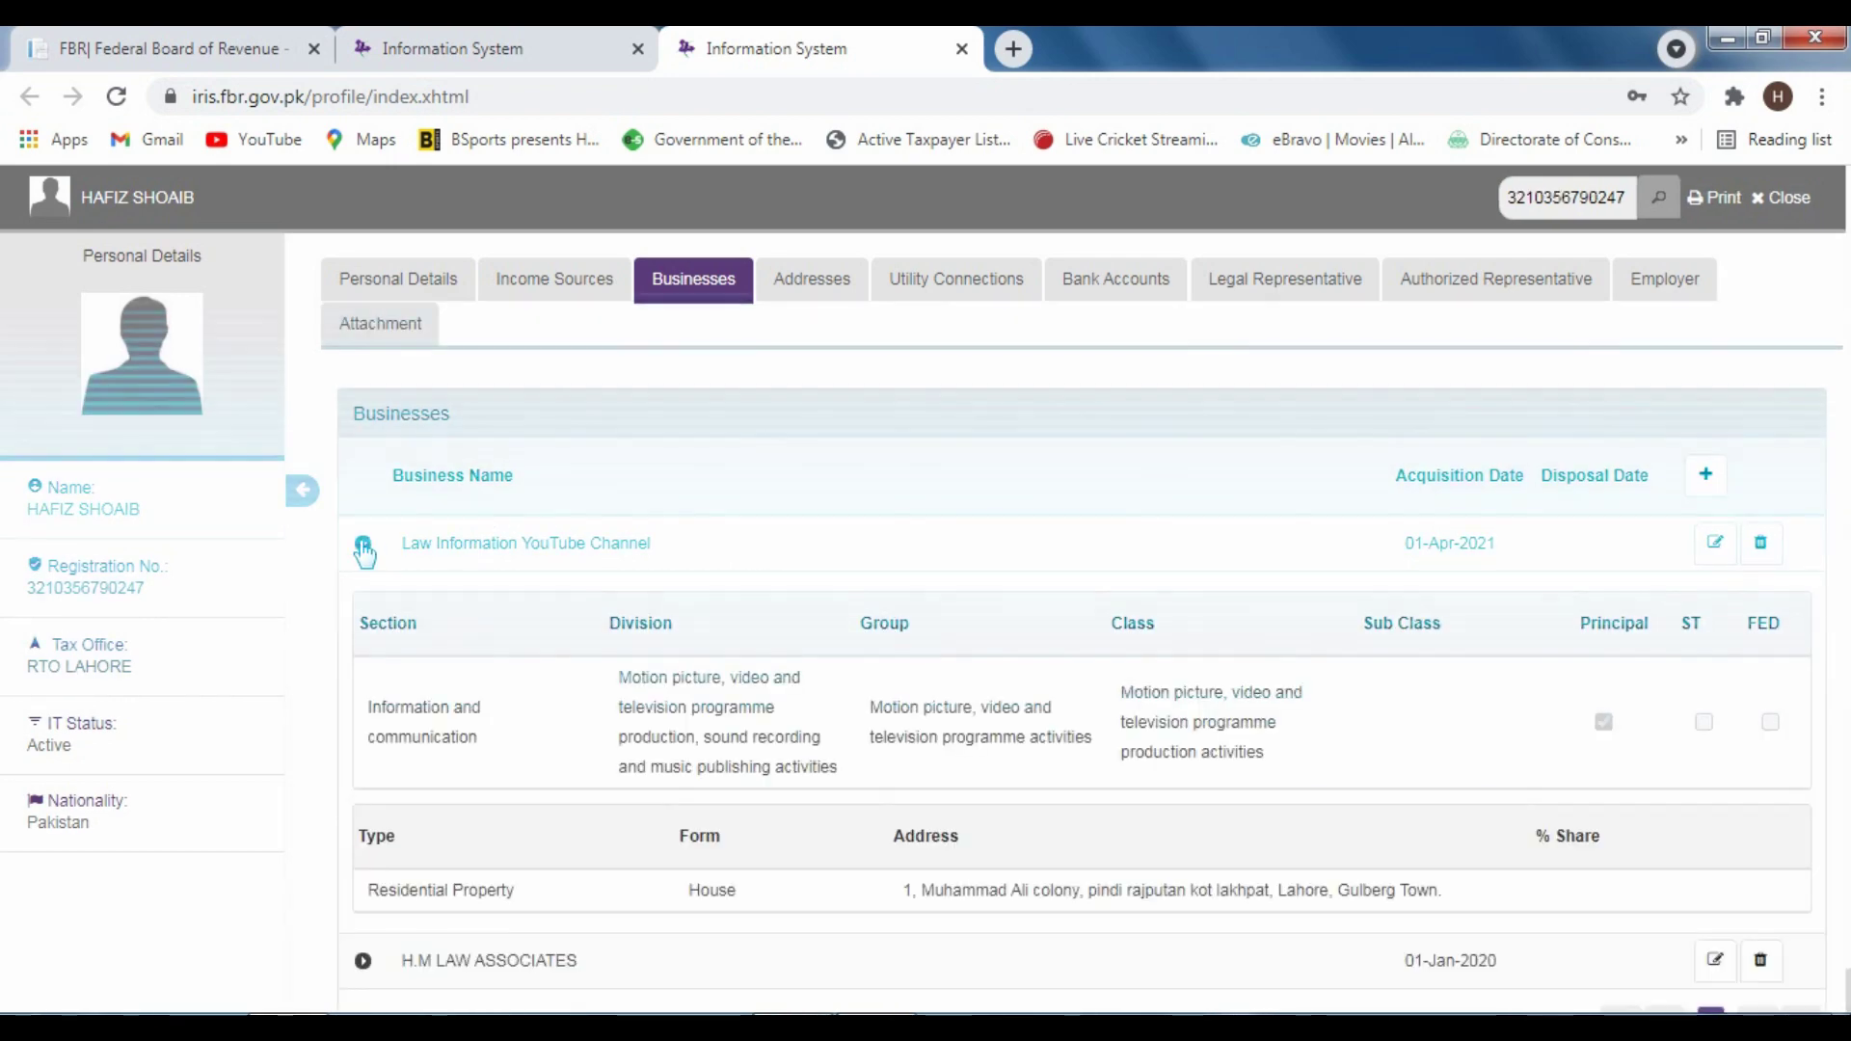
left_click(363, 542)
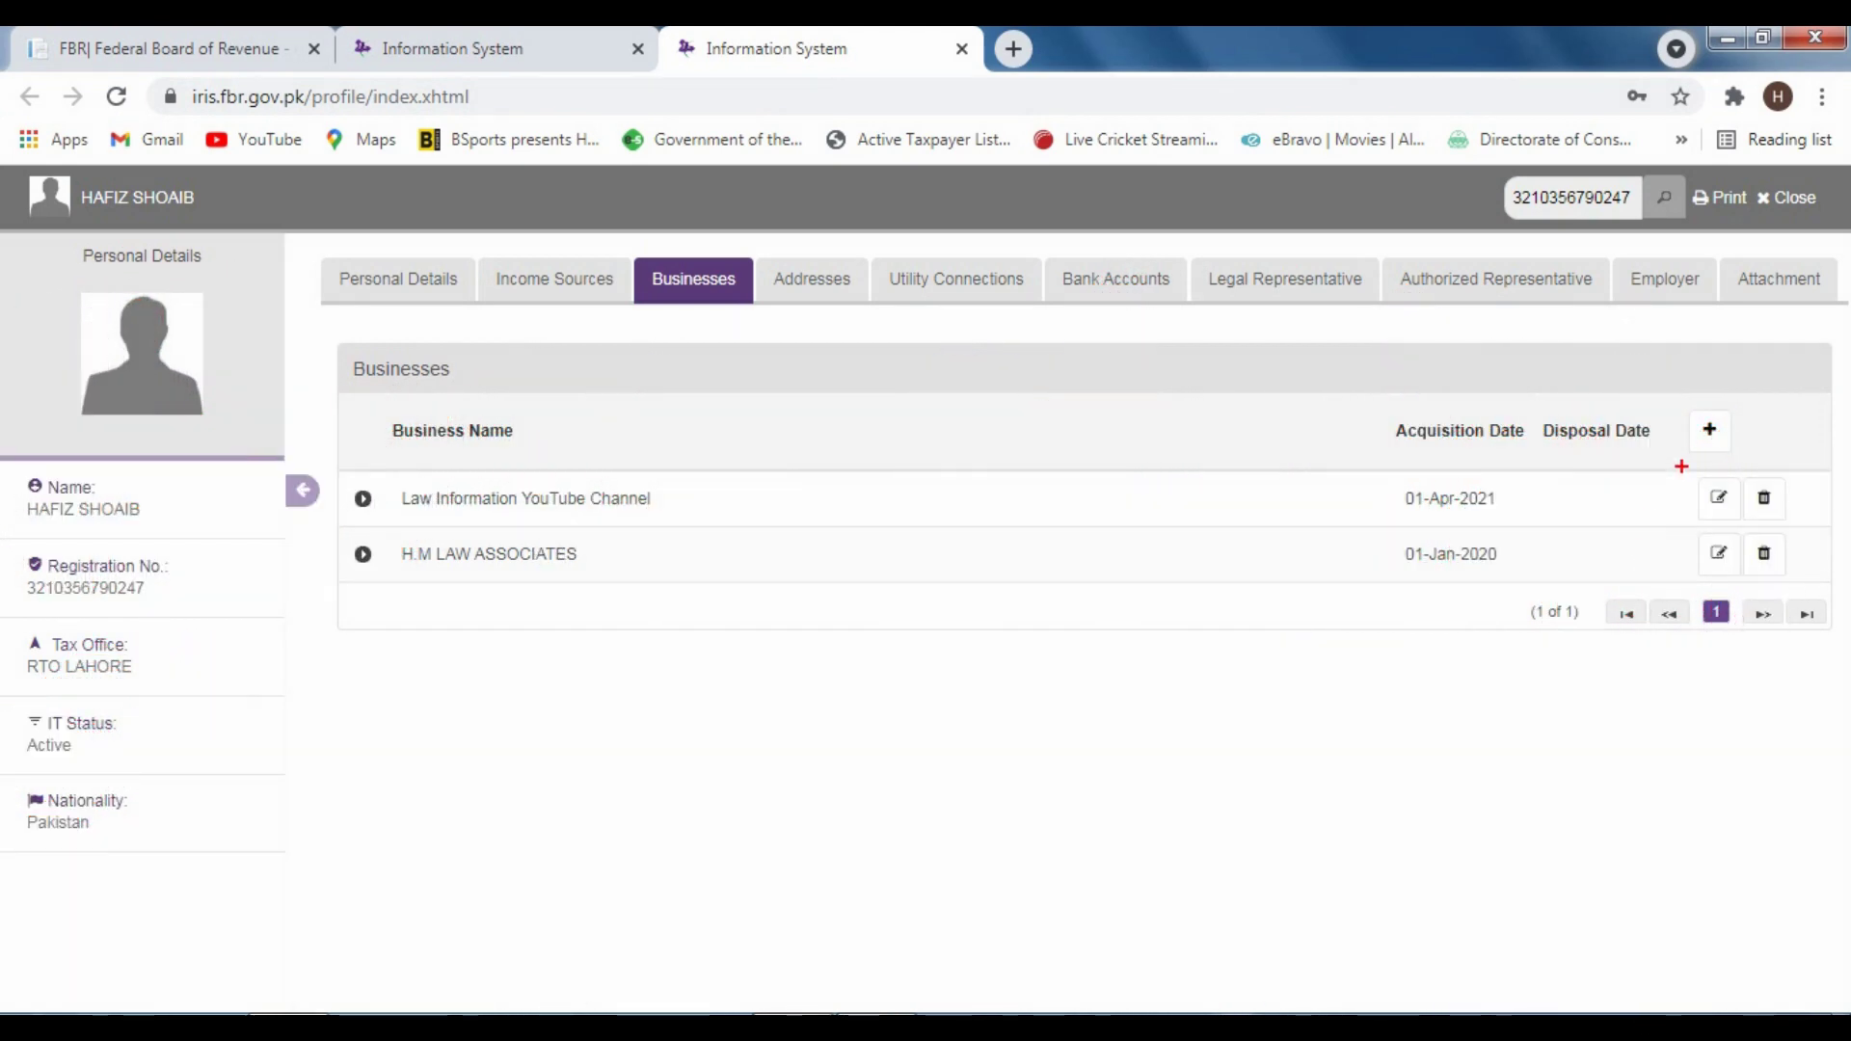
Edit the Law Information YouTube Channel business, shorten its name to "Law Information" and accept the change.
left_click_drag(1681, 466, 1750, 524)
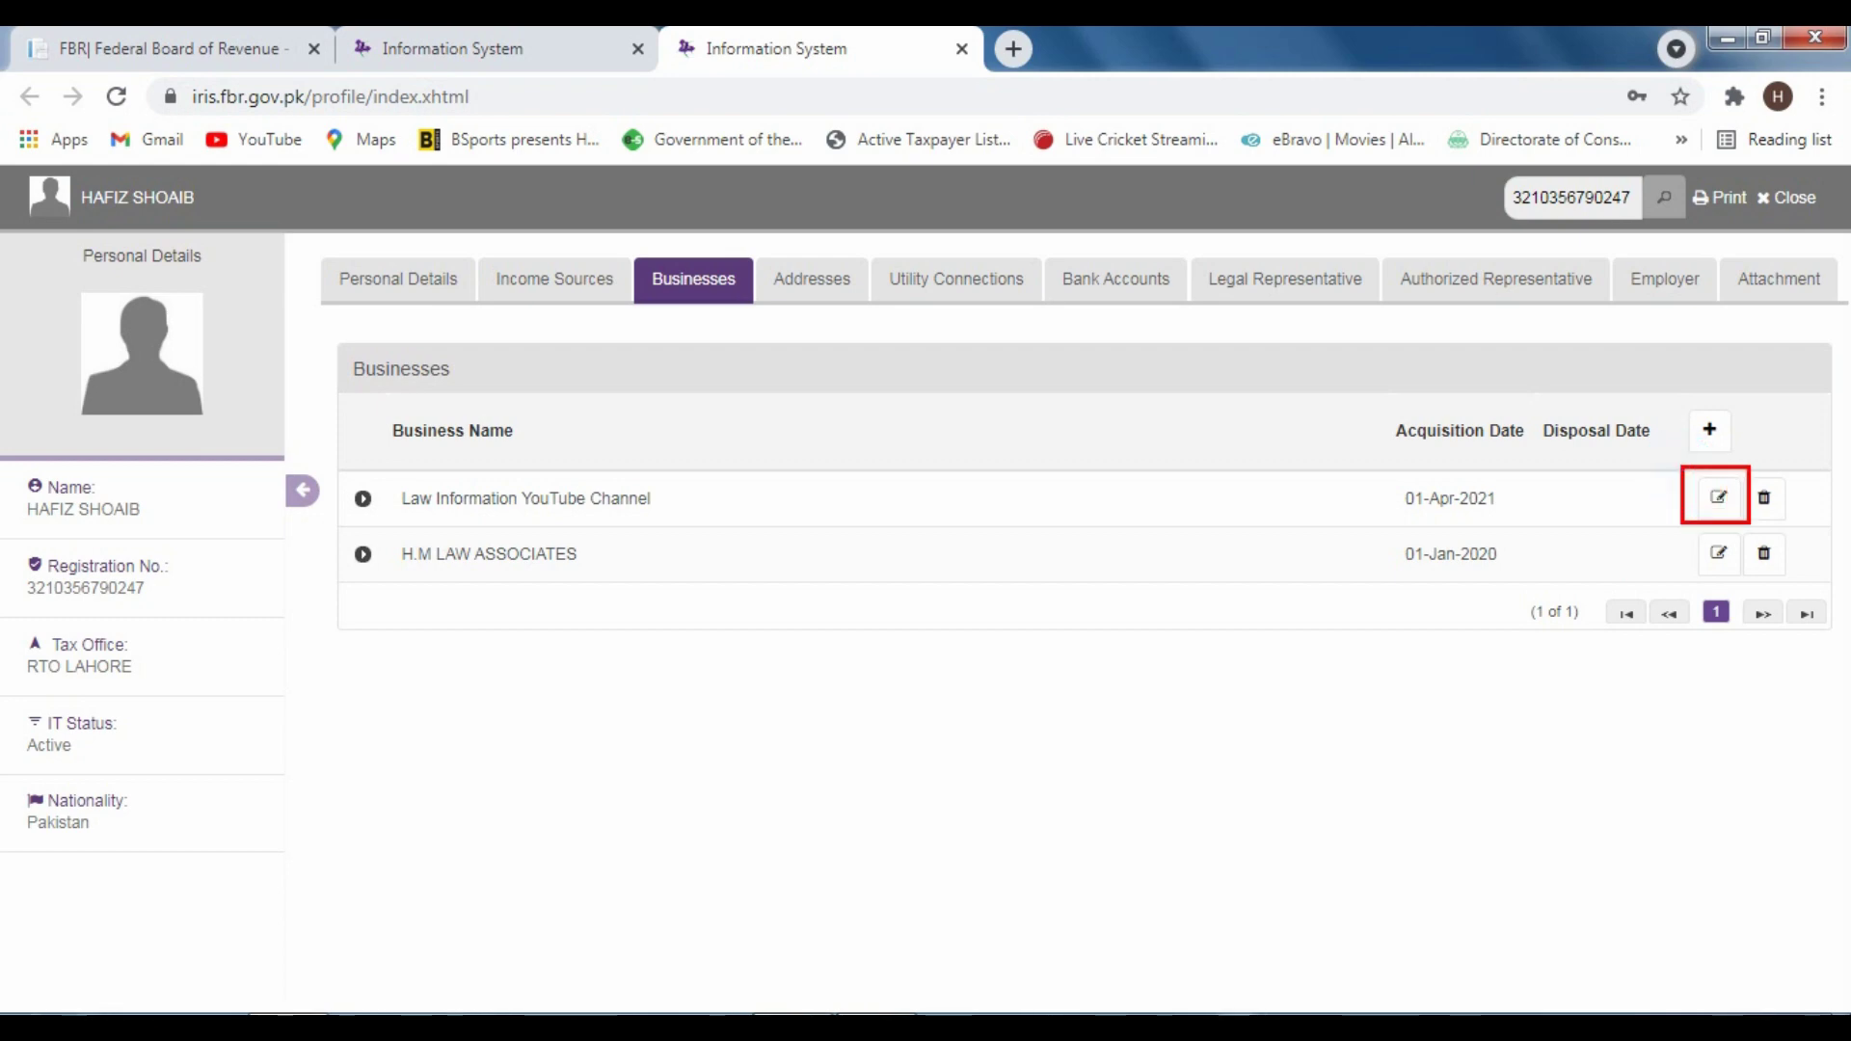
left_click(1720, 497)
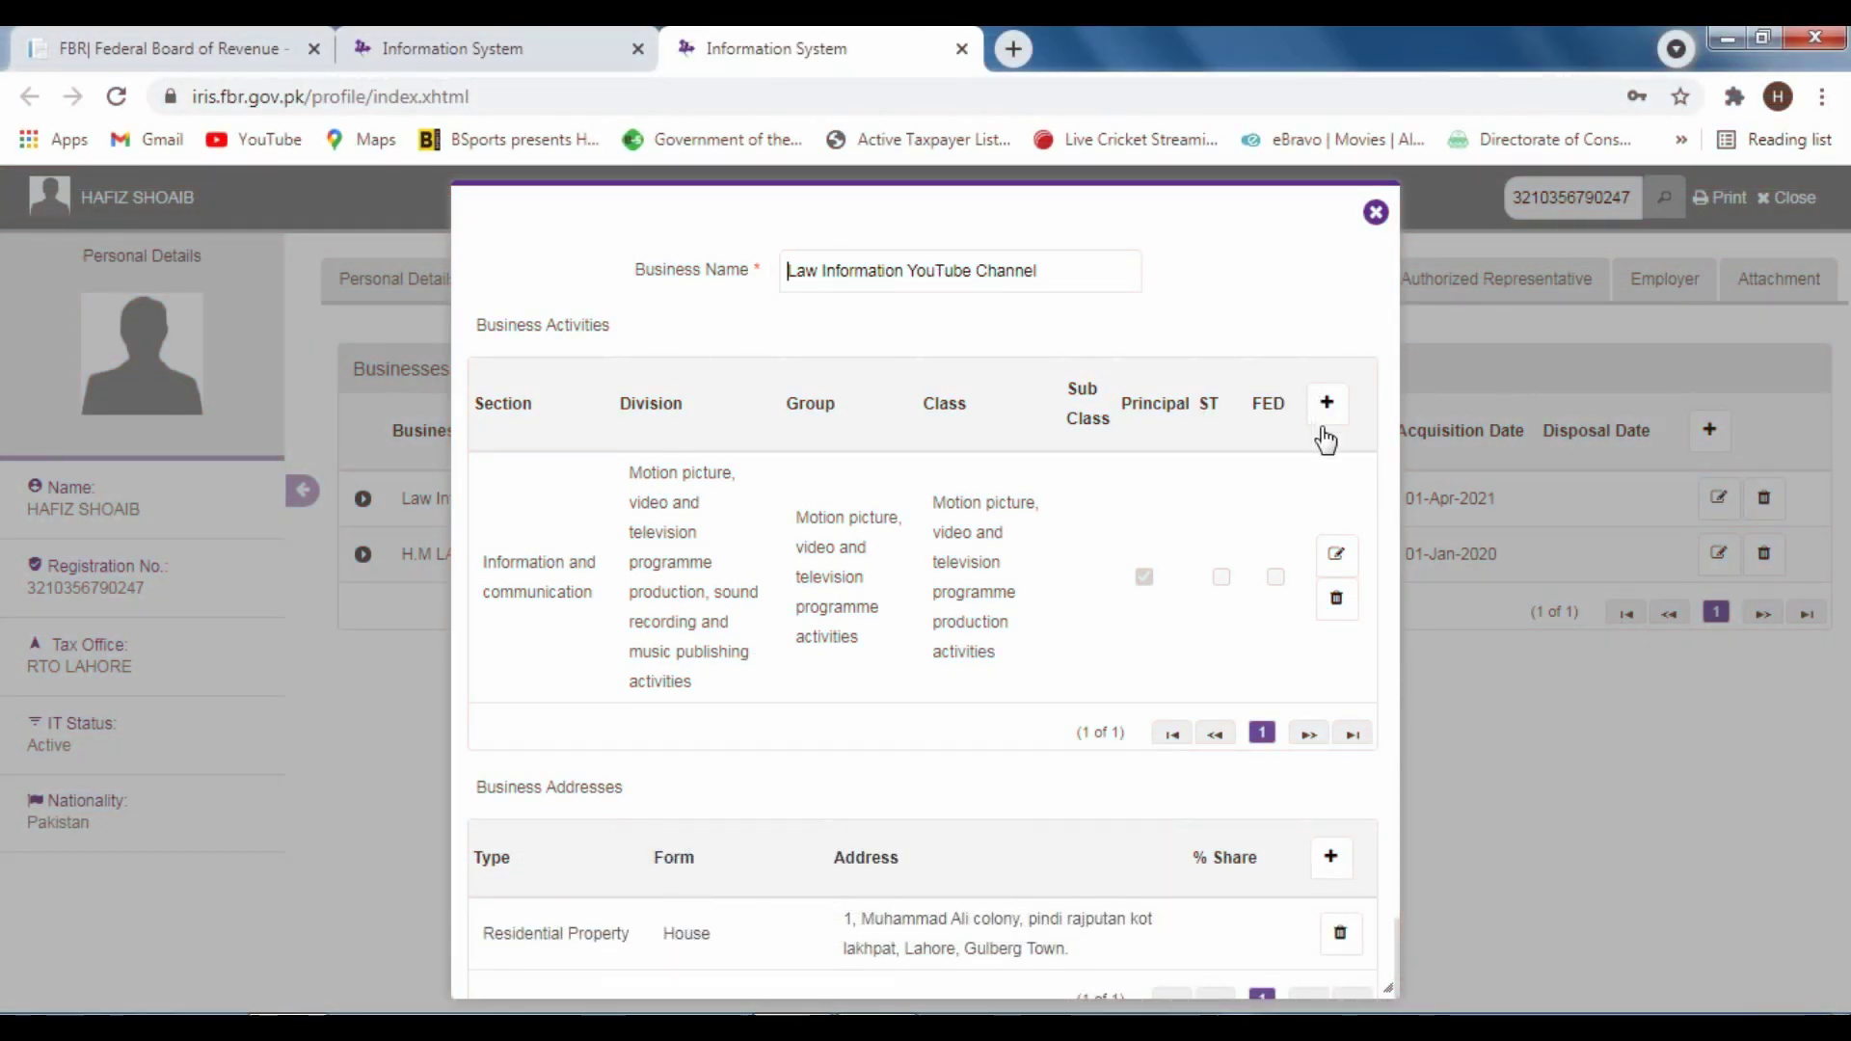
scroll(1123, 597, "down", 1)
scroll(1112, 617, "up", 1)
left_click(1066, 266)
left_click_drag(757, 234, 1180, 309)
key("BackSpace")
key("BackSpace")
key("BackSpace")
key("BackSpace")
key("BackSpace")
key("BackSpace")
key("BackSpace")
key("BackSpace")
key("BackSpace")
key("BackSpace")
key("BackSpace")
key("BackSpace")
key("BackSpace")
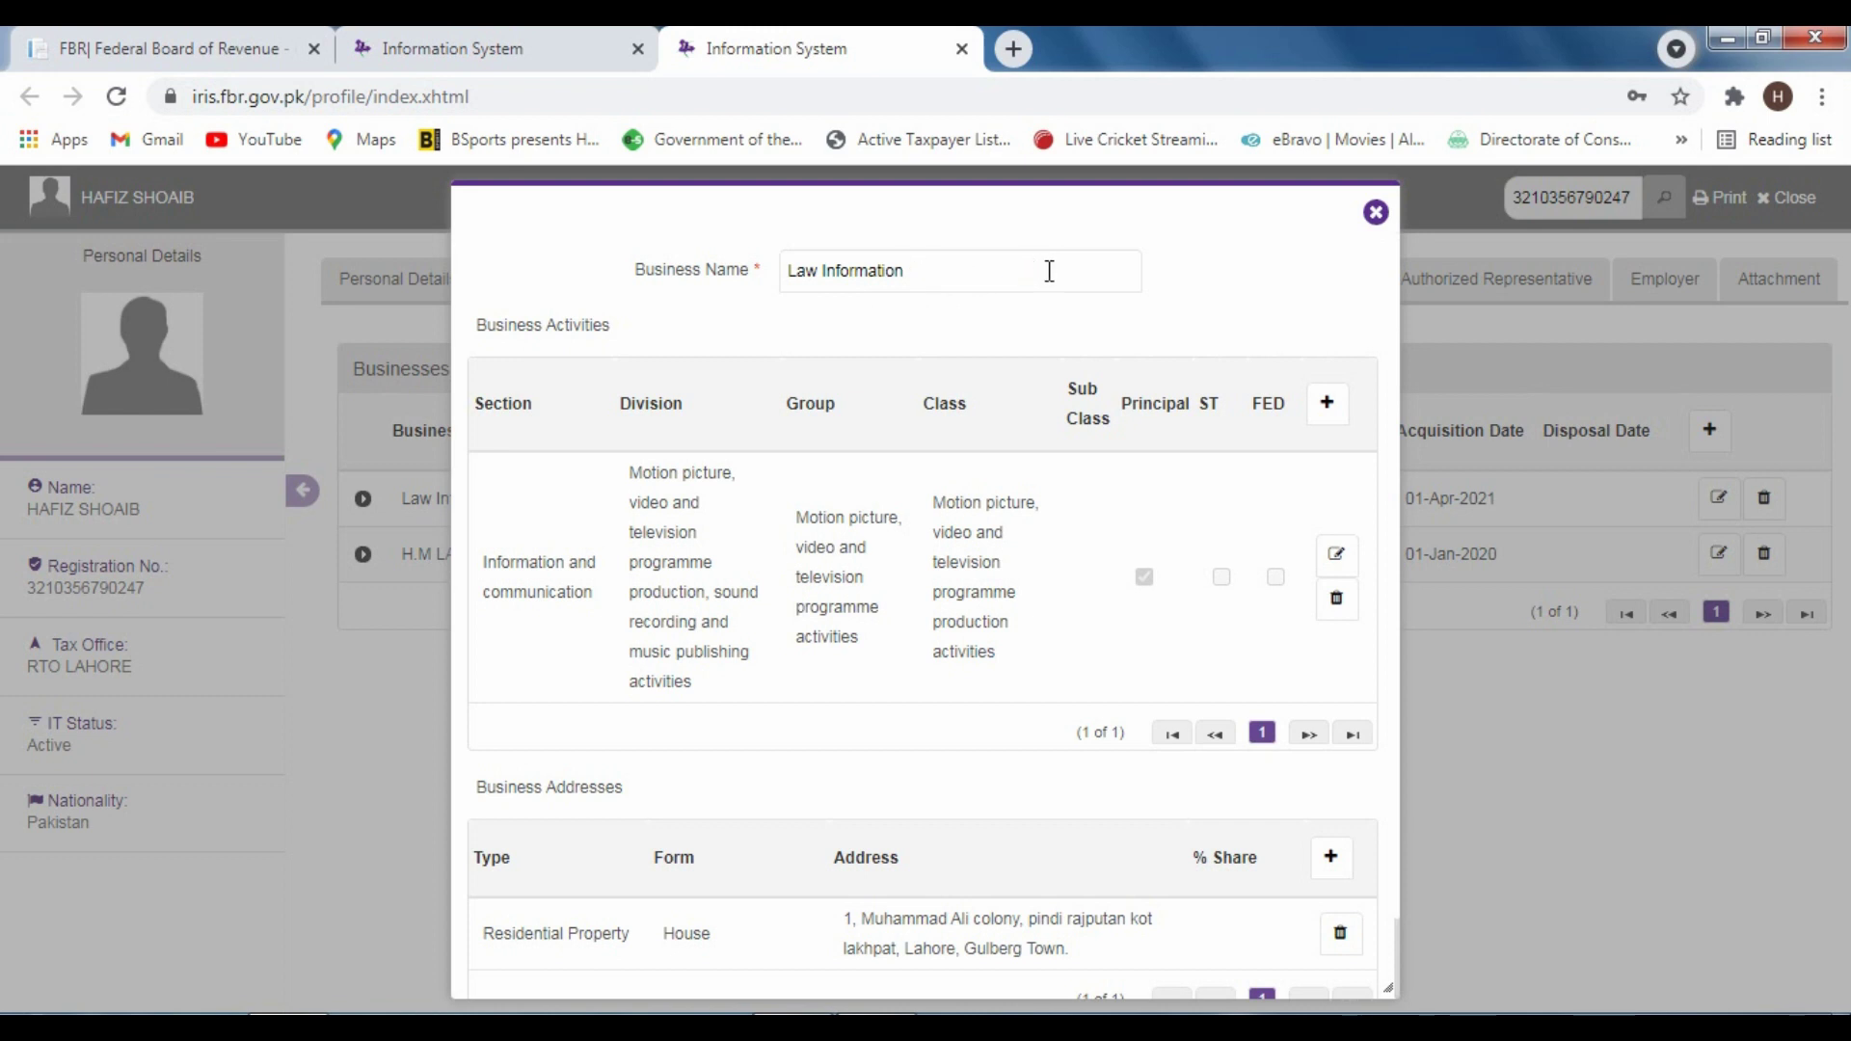
scroll(1199, 581, "down", 1)
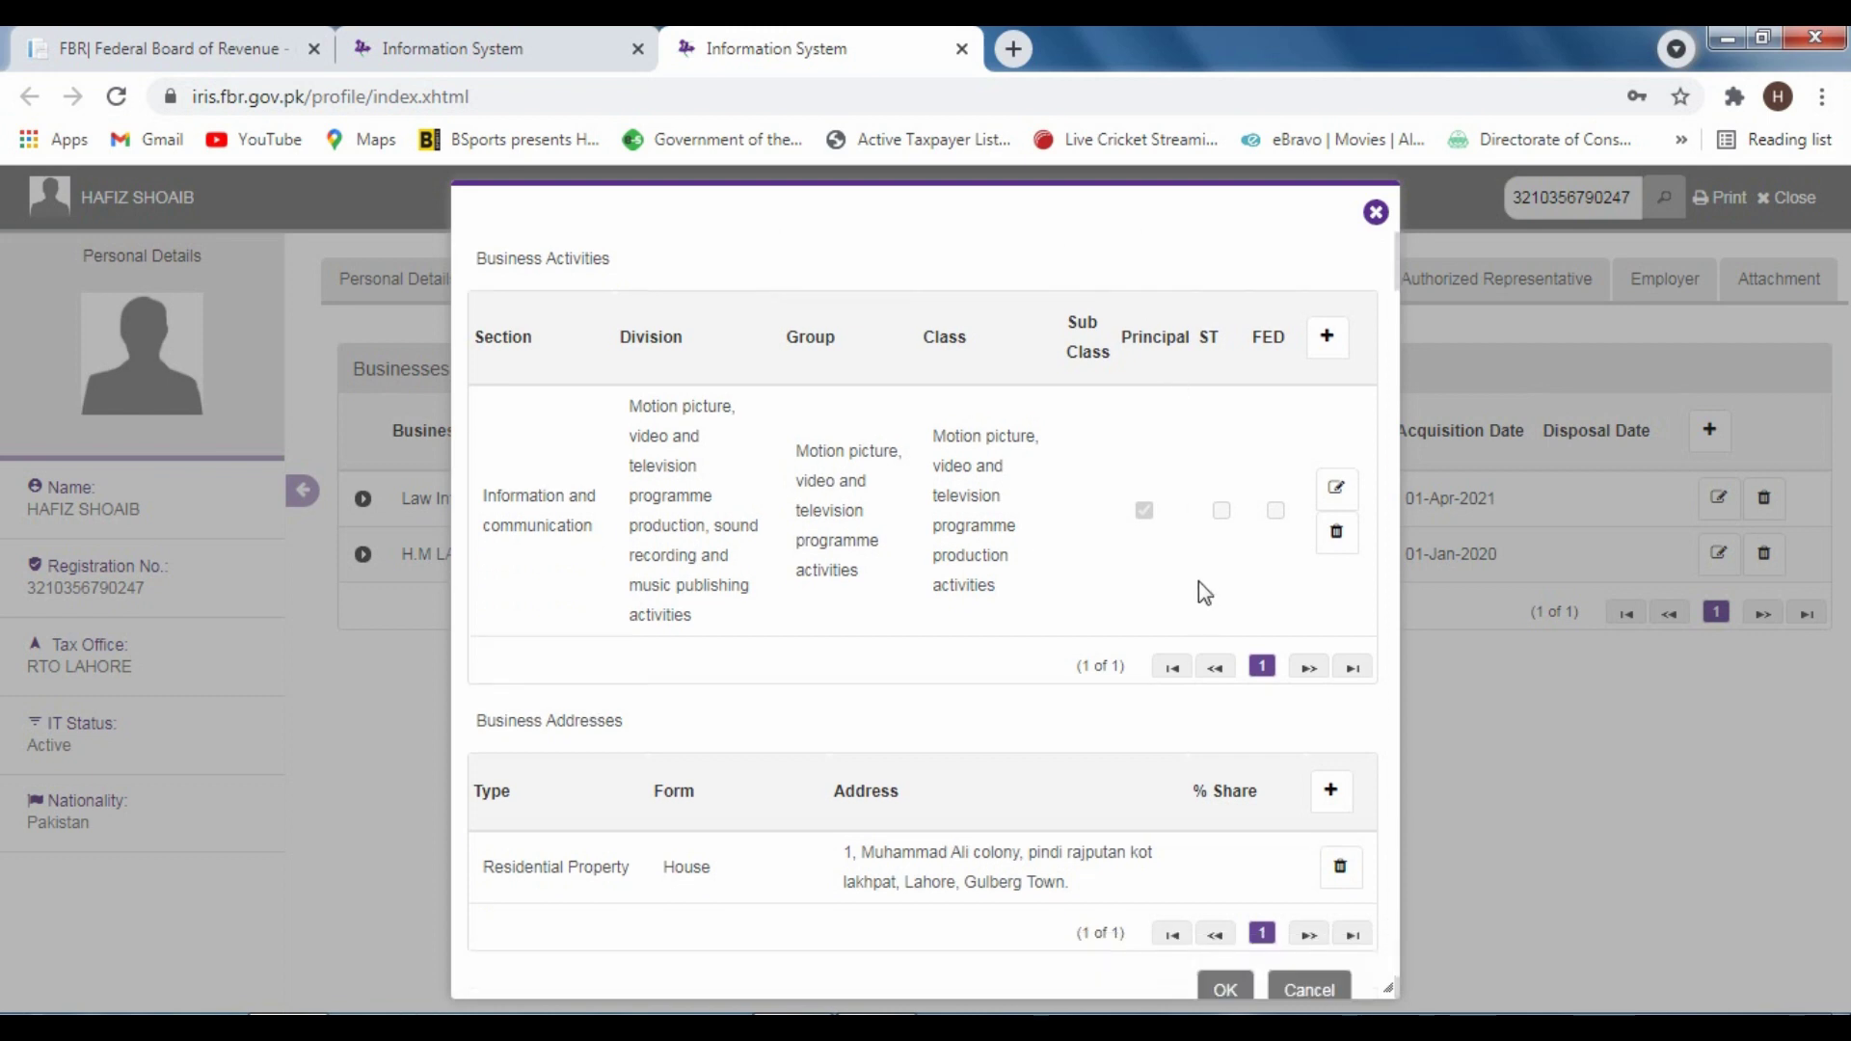
left_click(1222, 972)
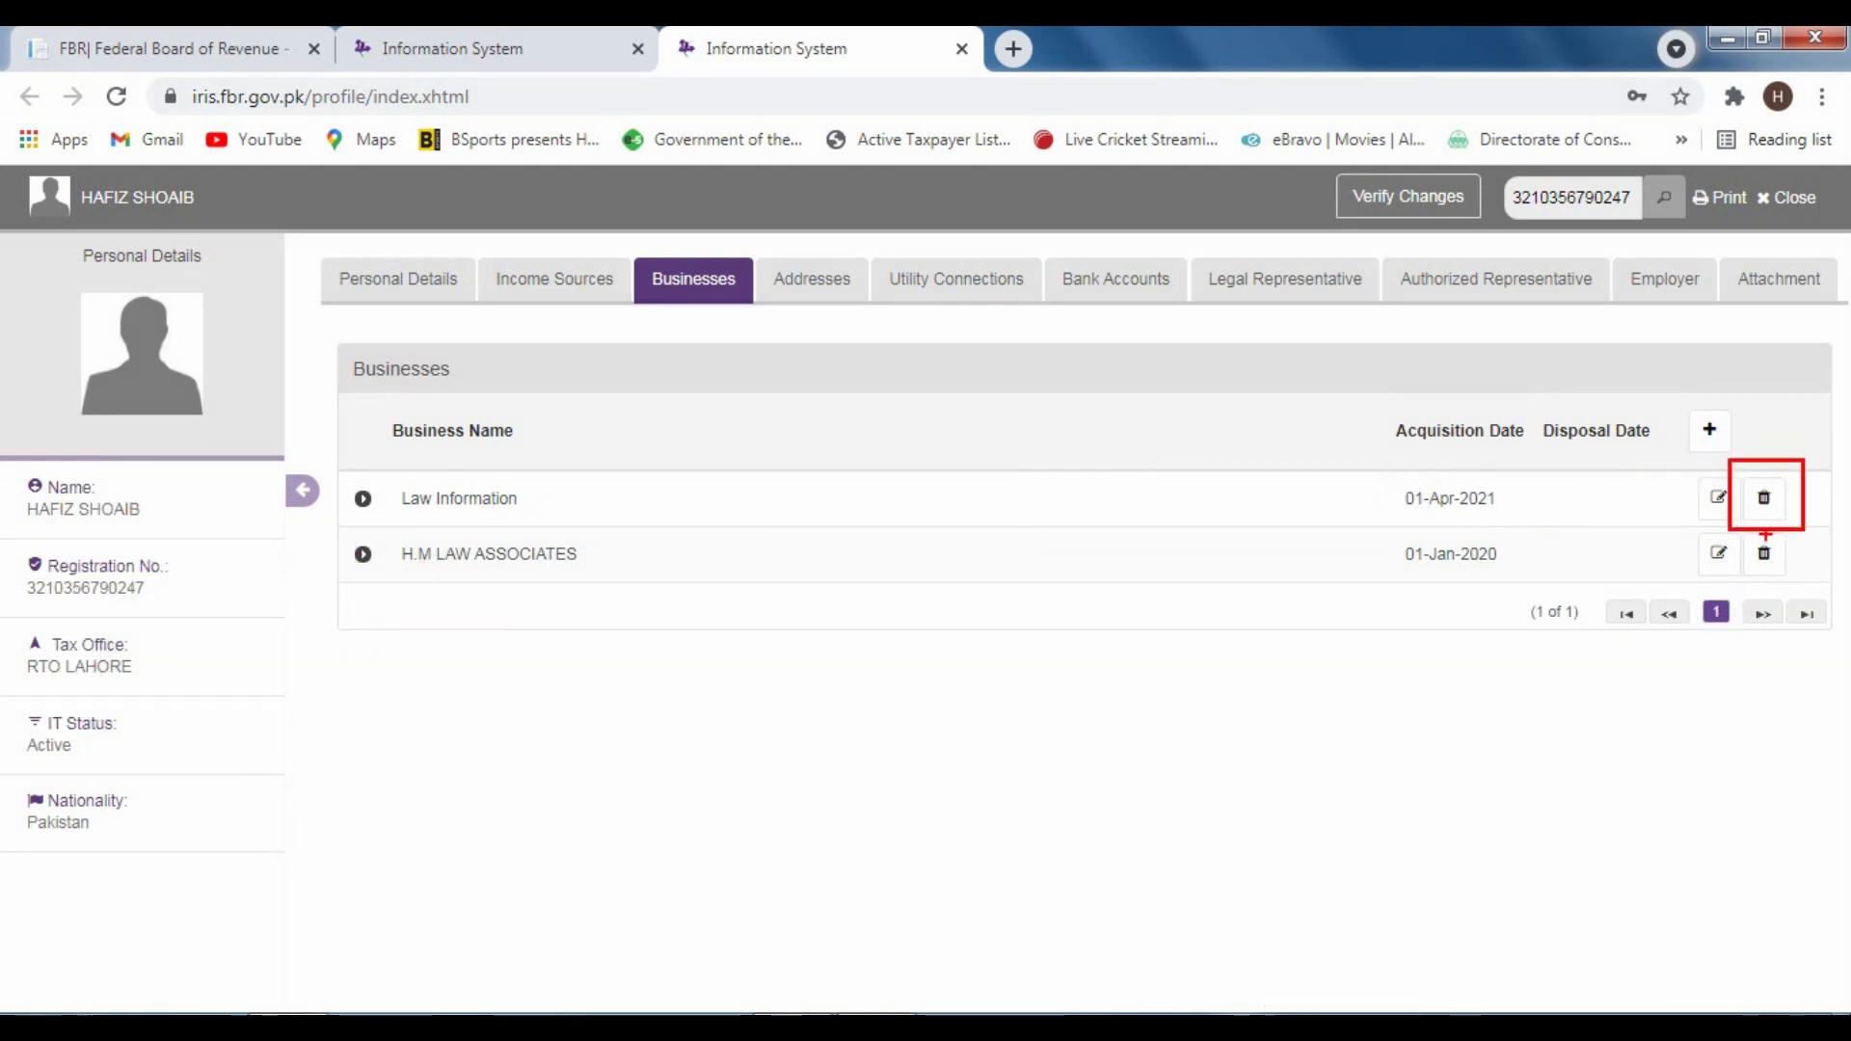
Remove the Law Information business from the profile with an end date of 20-Sep-2021.
left_click(1765, 498)
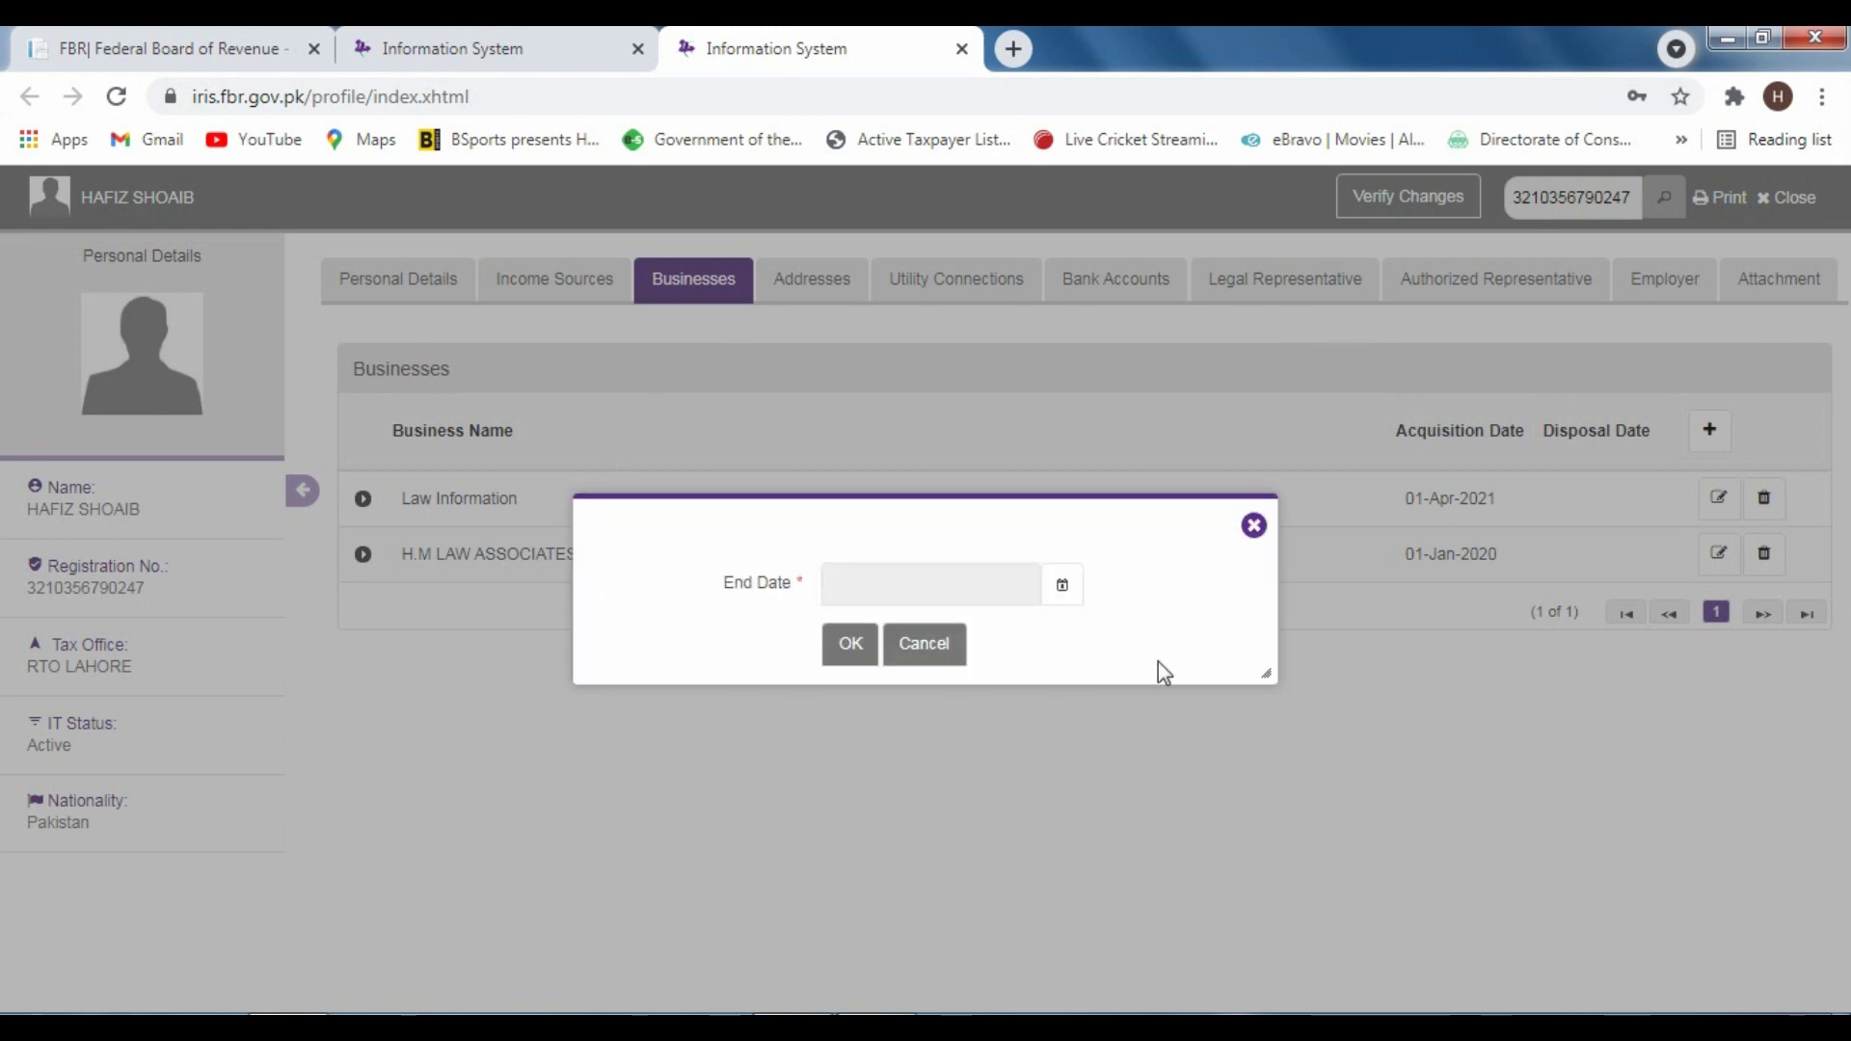
left_click(1064, 586)
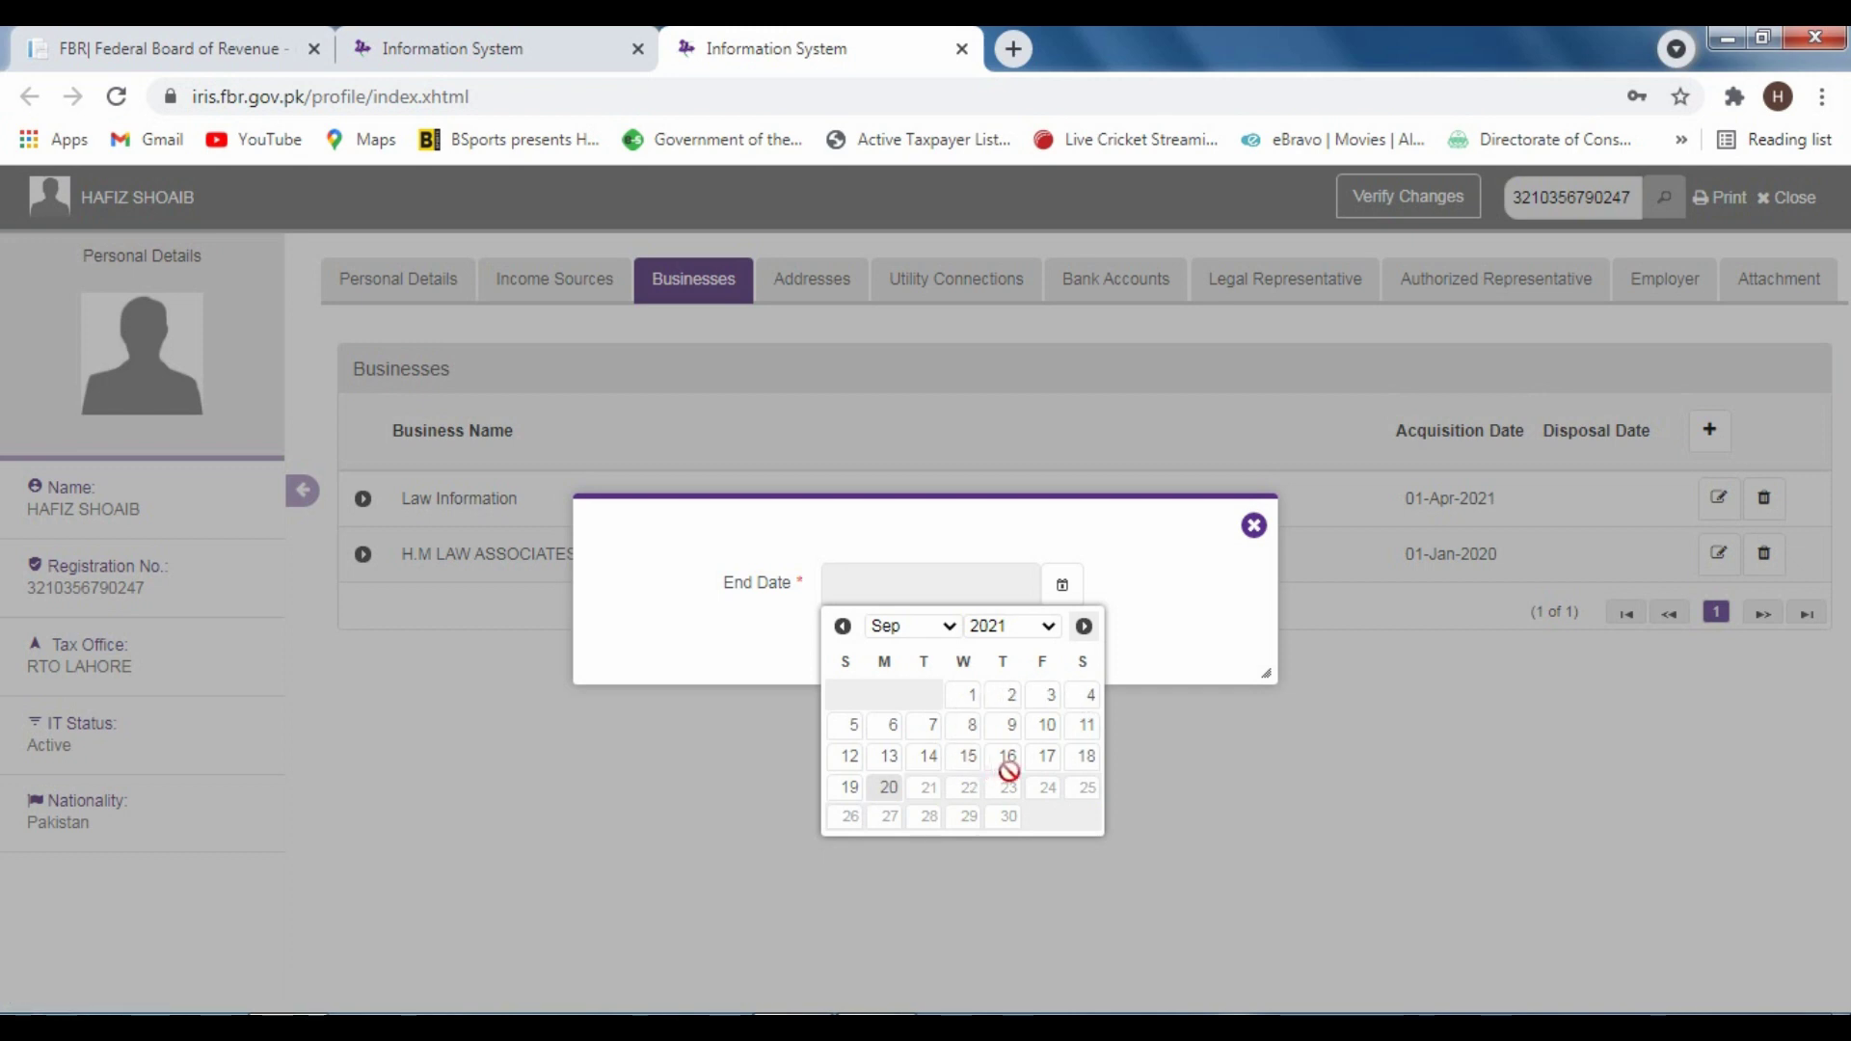
left_click(890, 786)
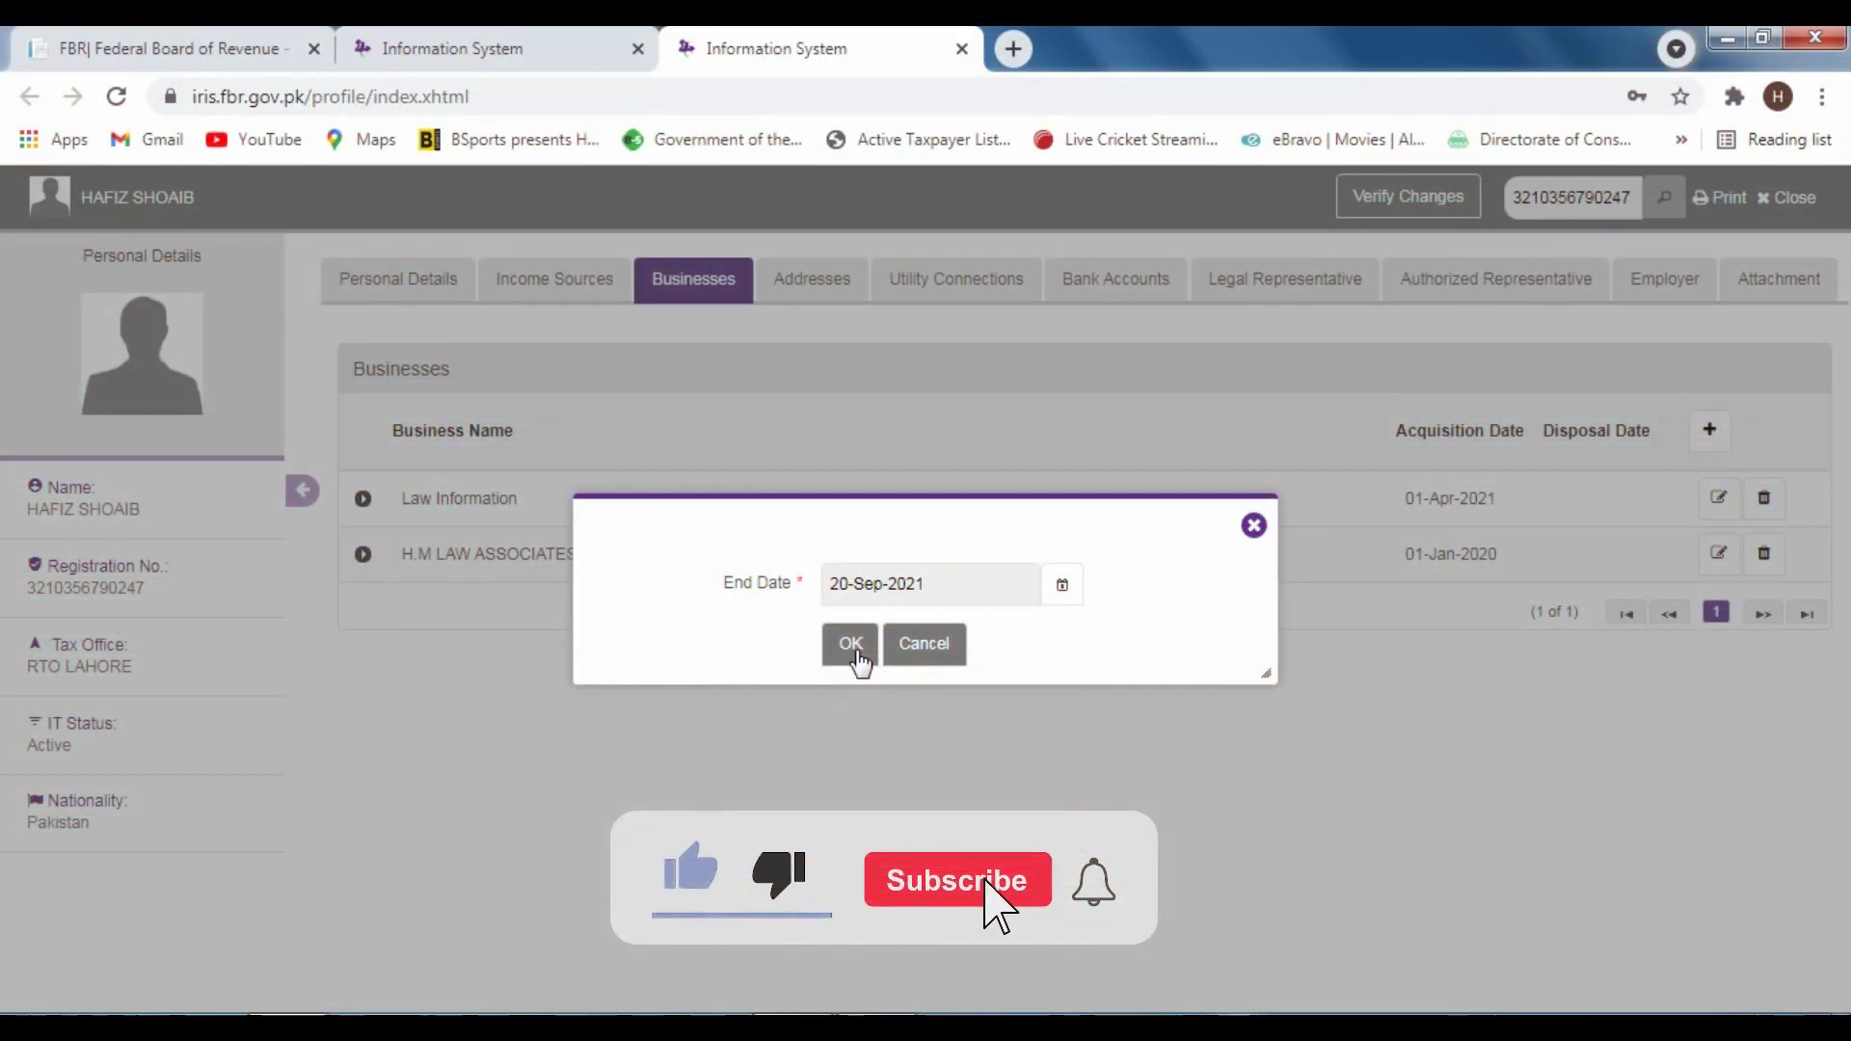
left_click(854, 650)
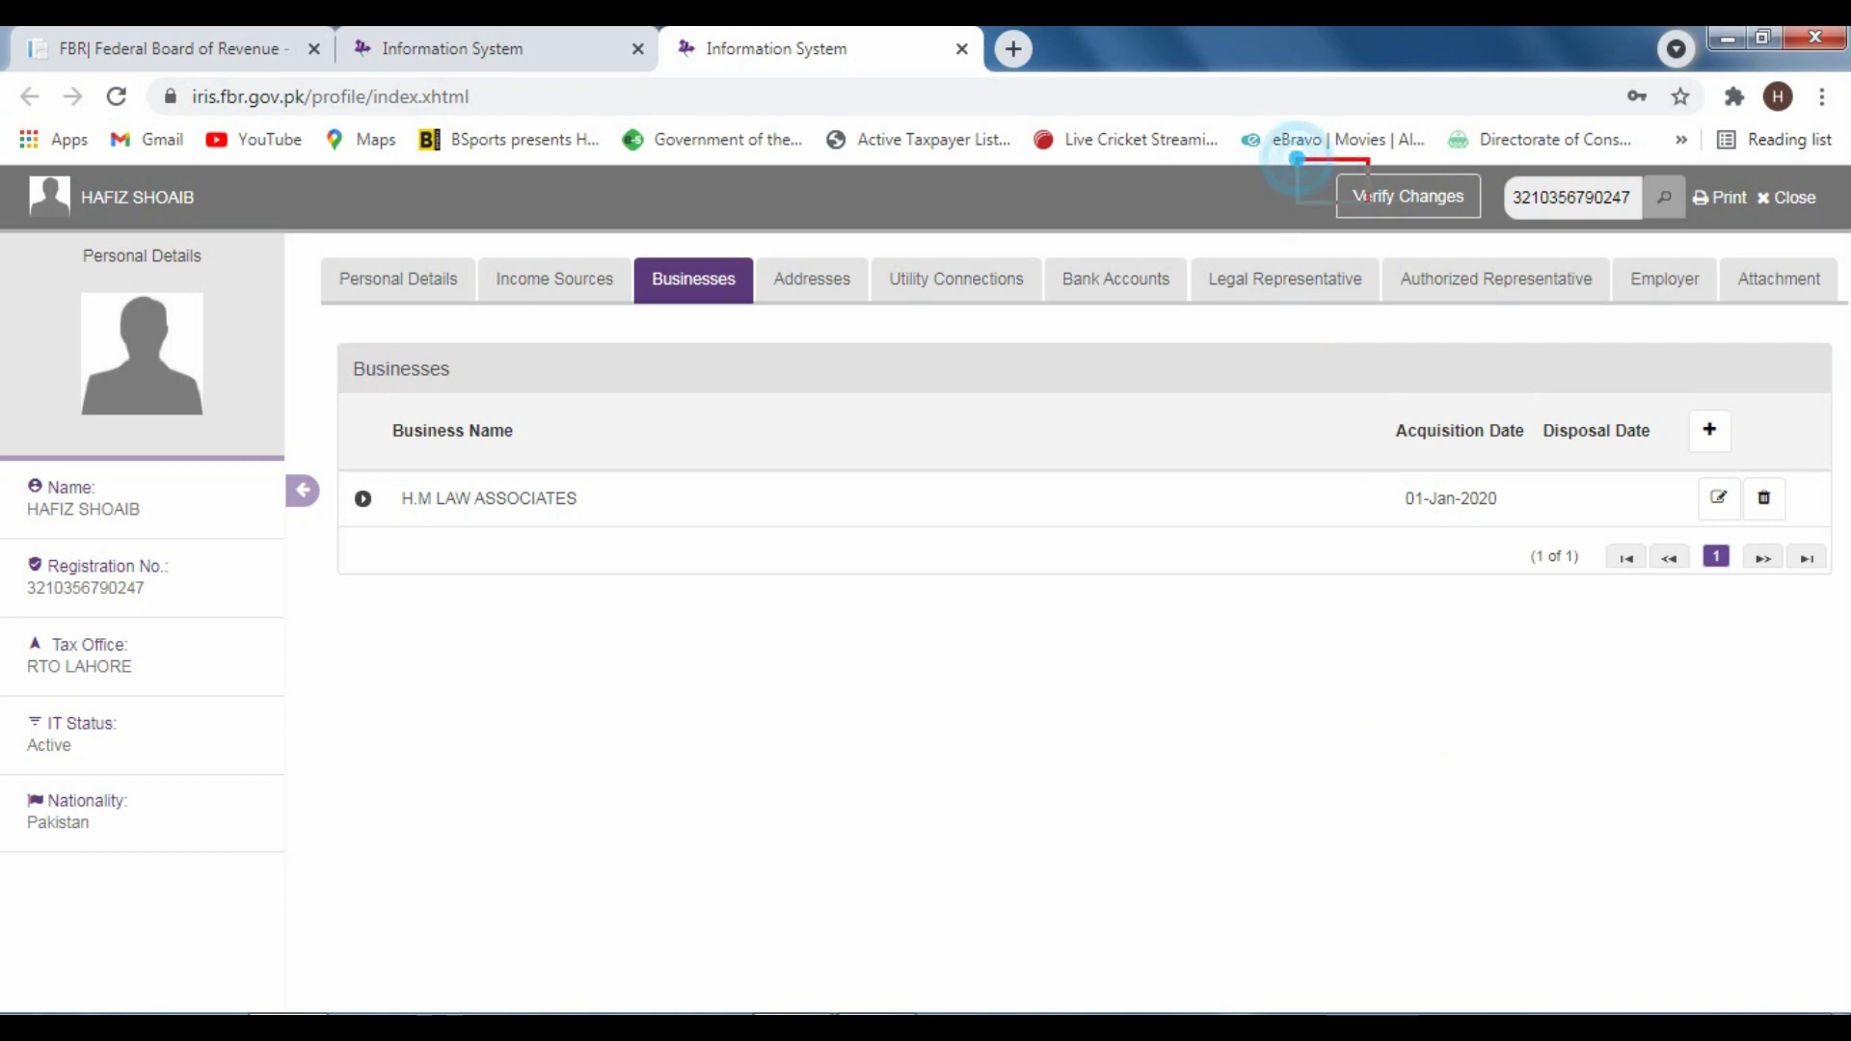
Verify the profile changes by entering the account PIN in the undertaking.
left_click_drag(1297, 160, 1494, 241)
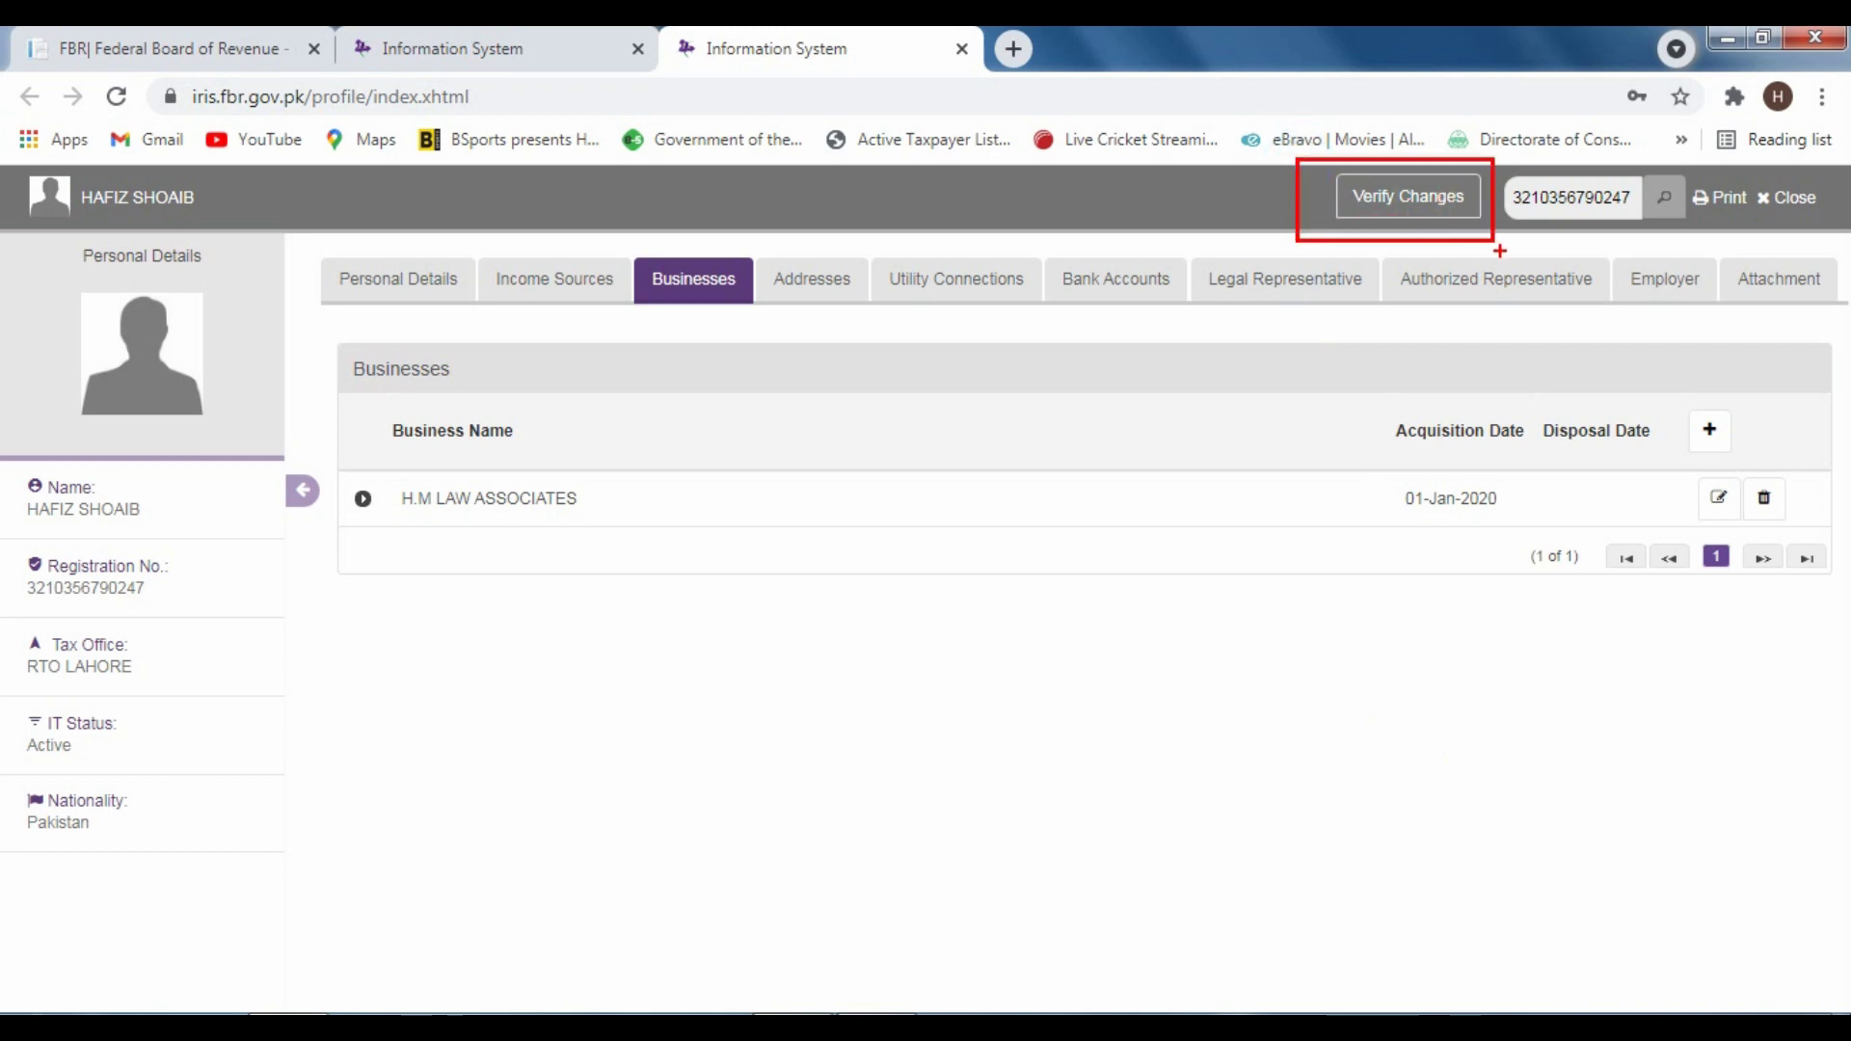
left_click(1434, 206)
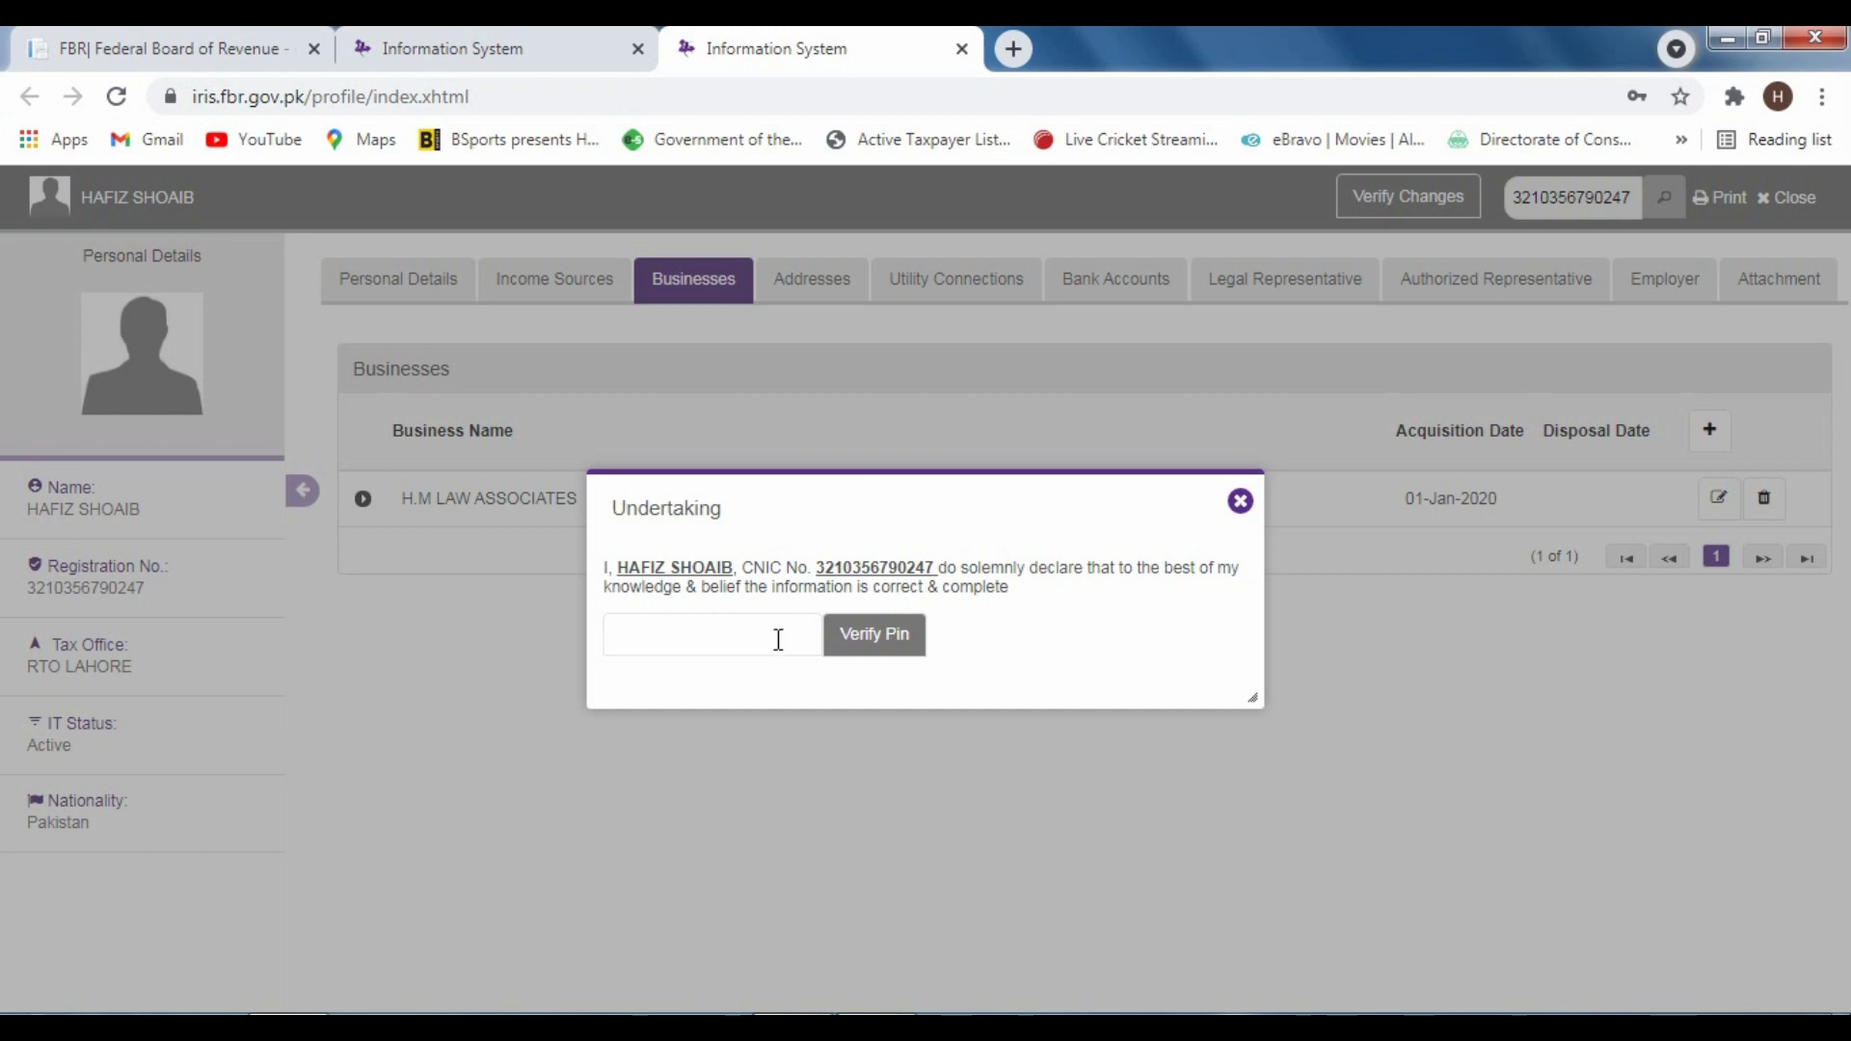
type("****")
left_click(875, 644)
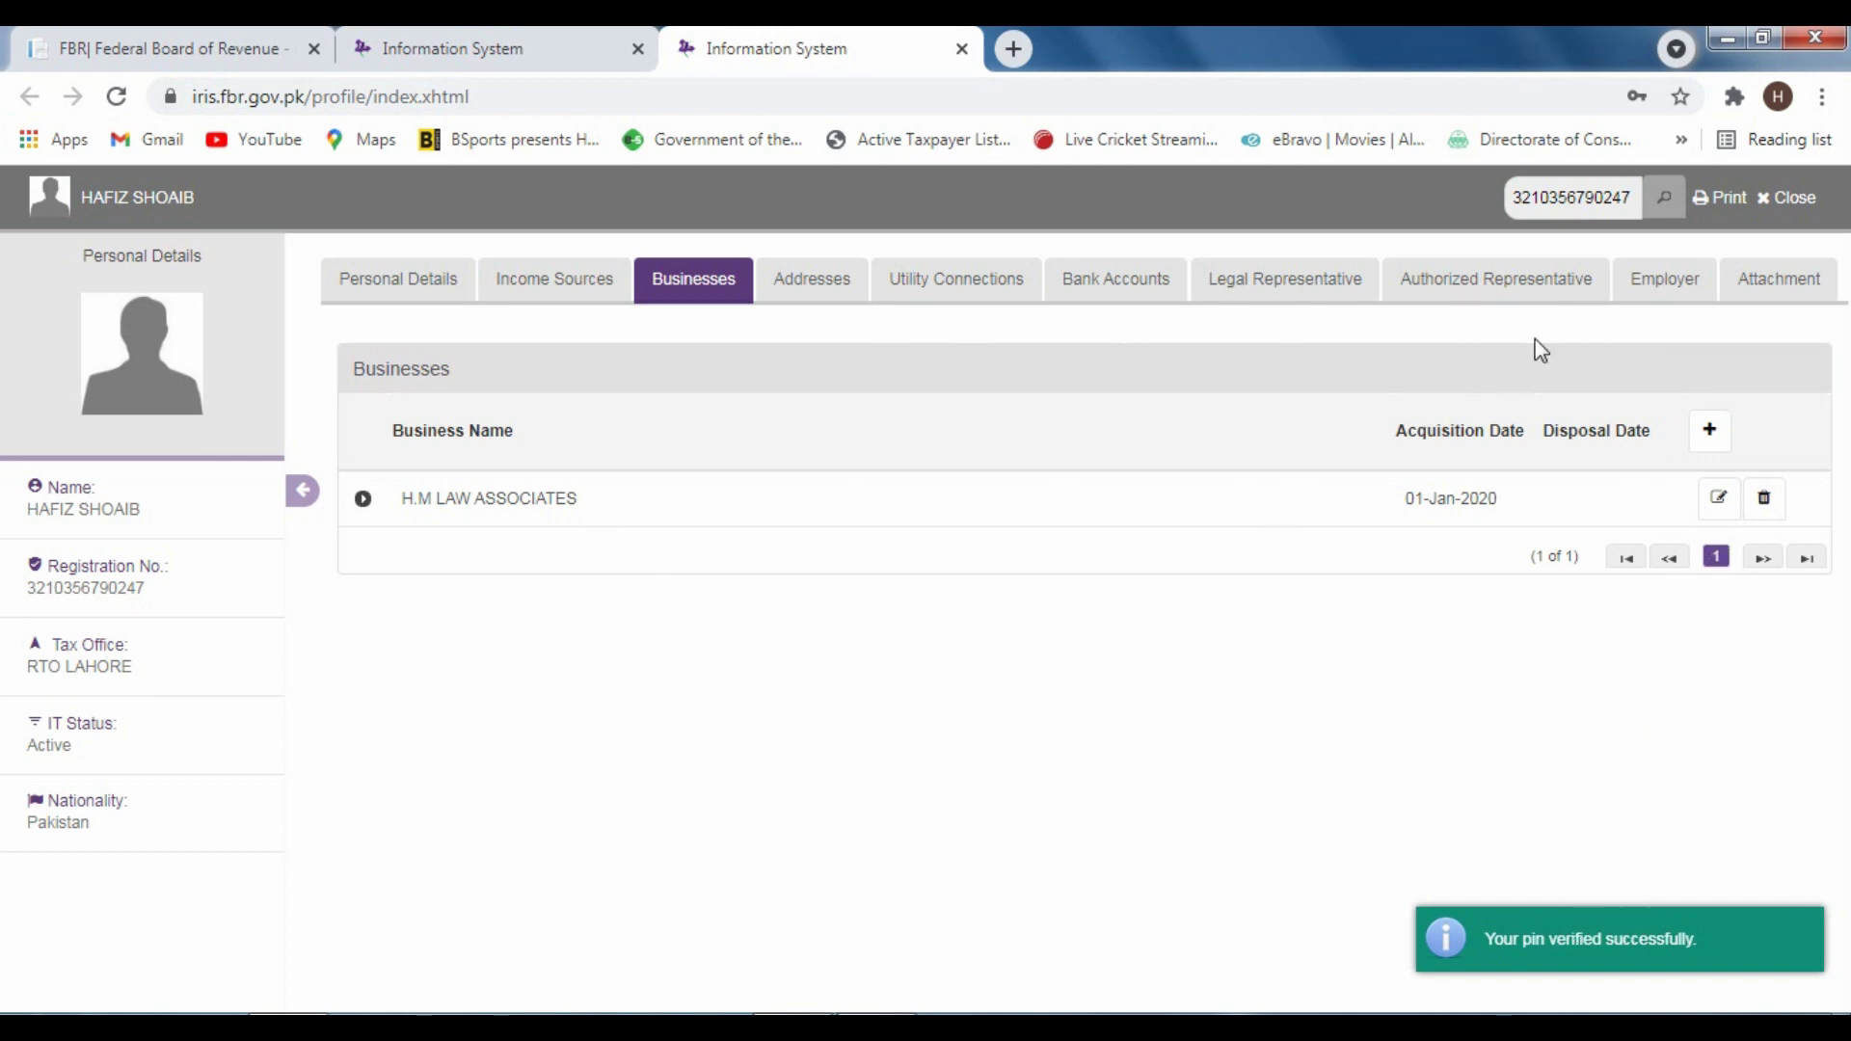
Close the taxpayer profile and log out of Iris.
left_click(1788, 197)
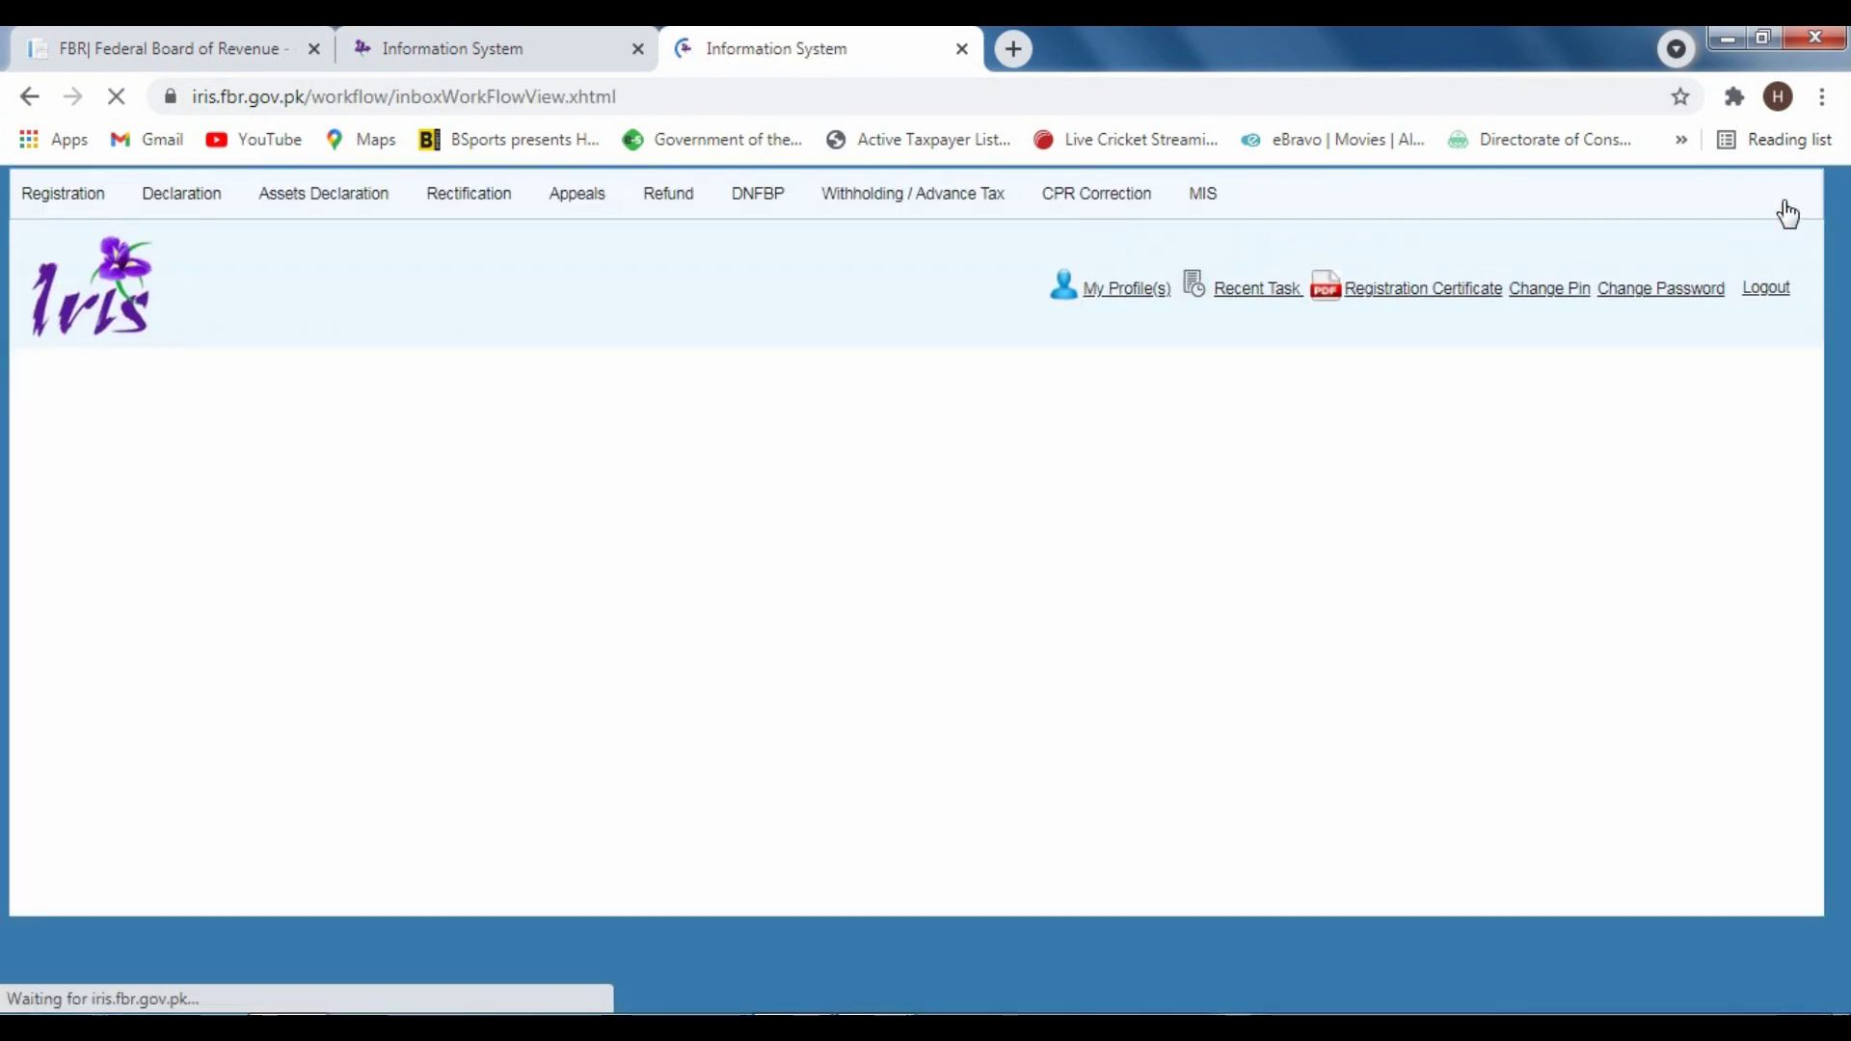
left_click(1740, 294)
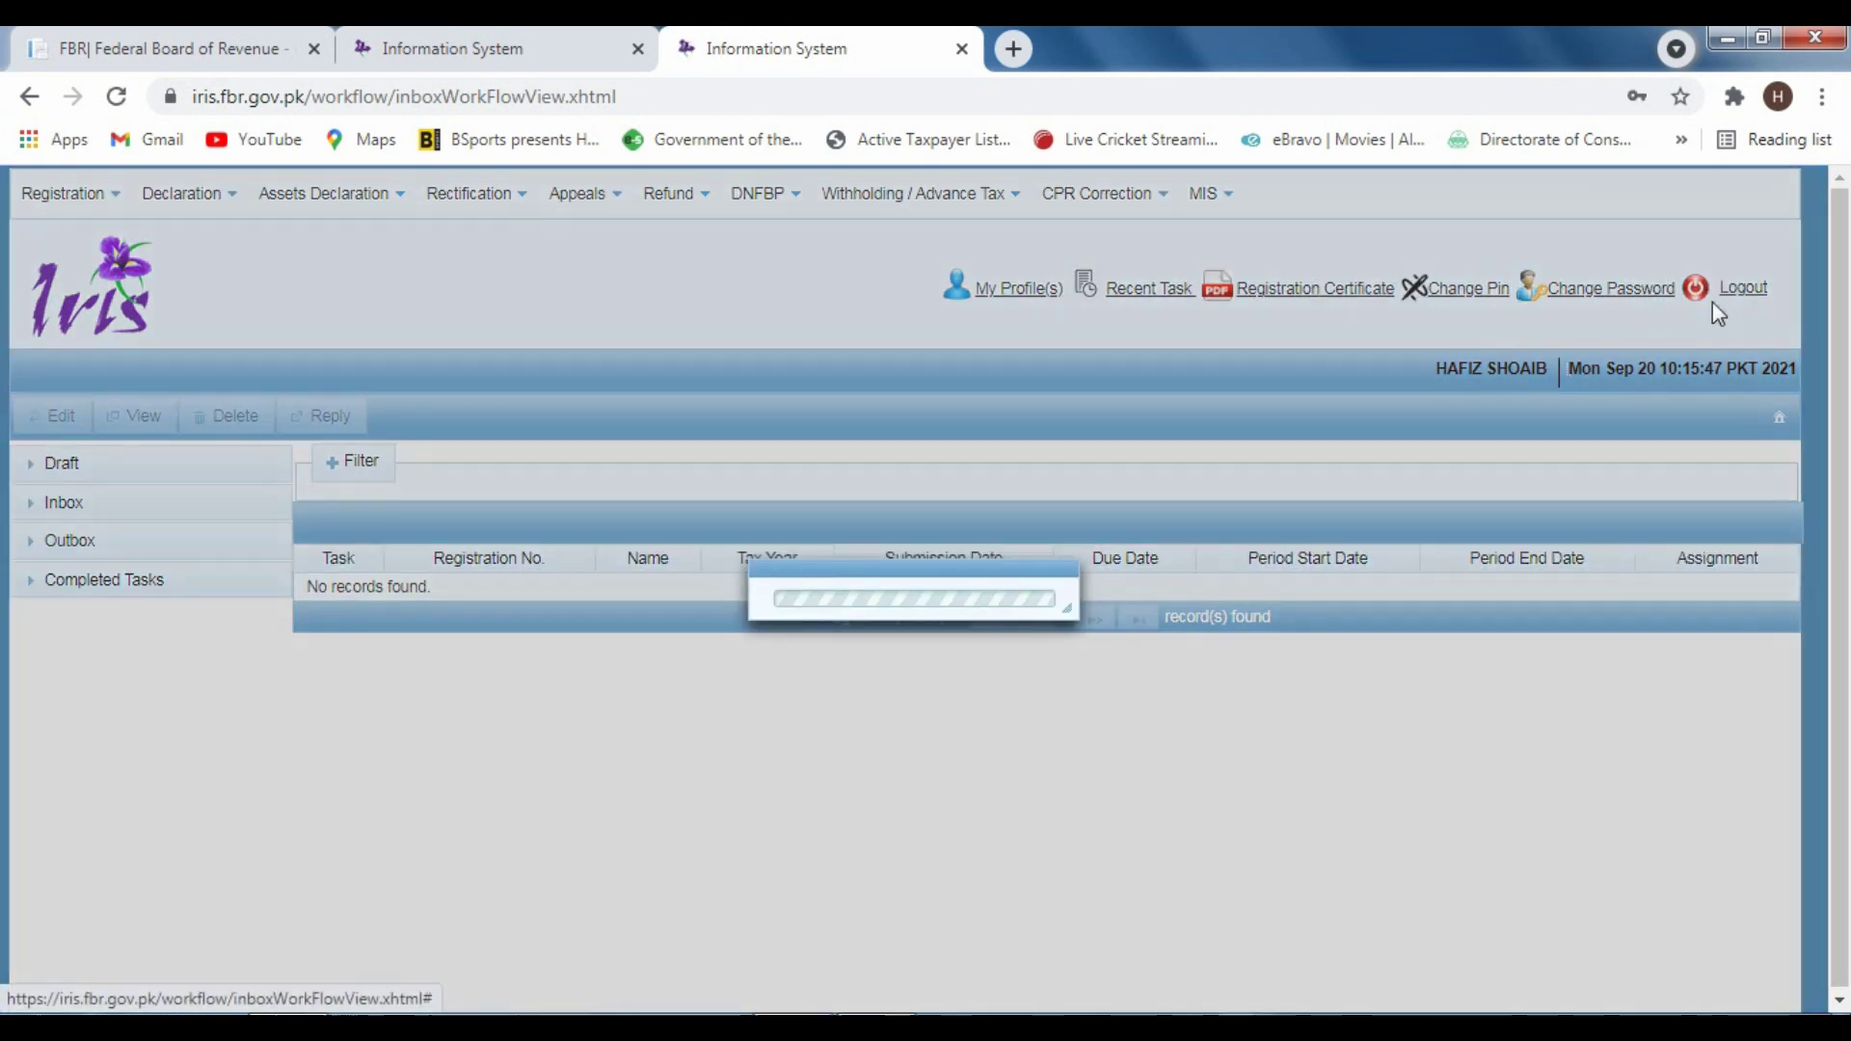
left_click(282, 865)
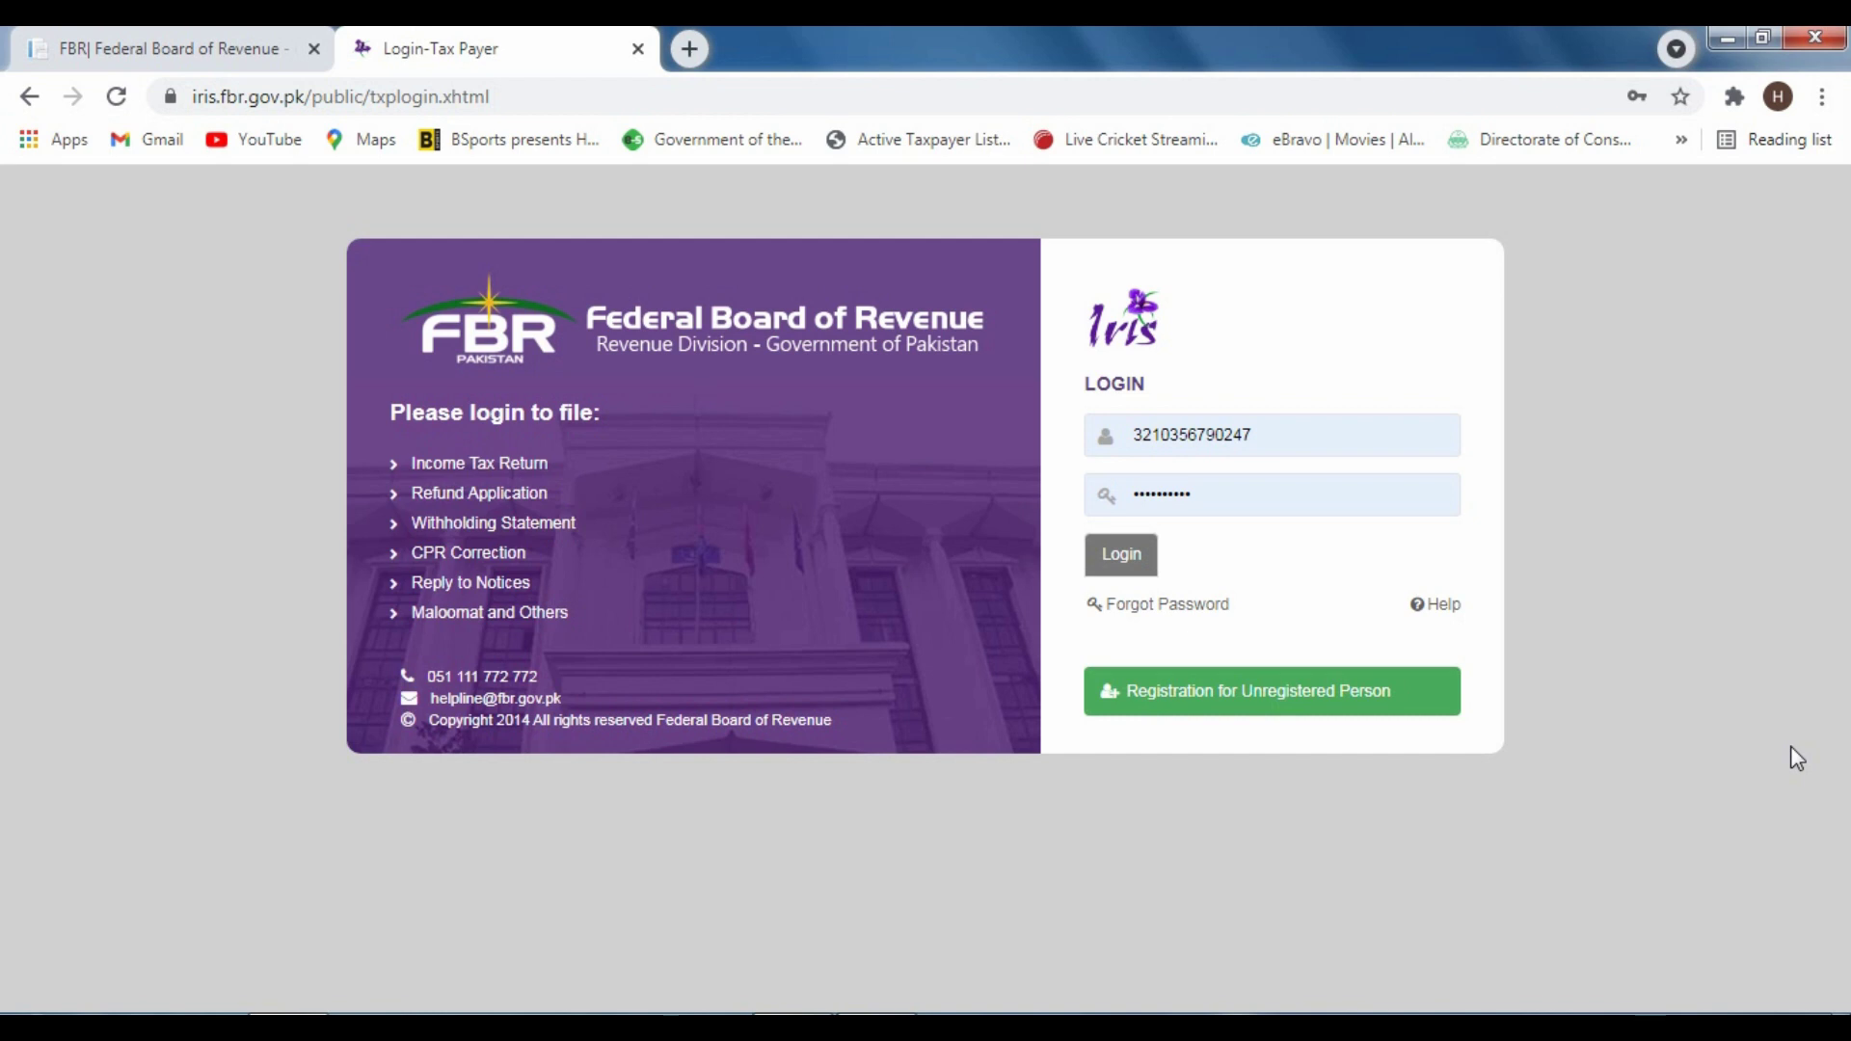
Switch to the FBR website's home page, which is already open in the browser.
left_click(236, 43)
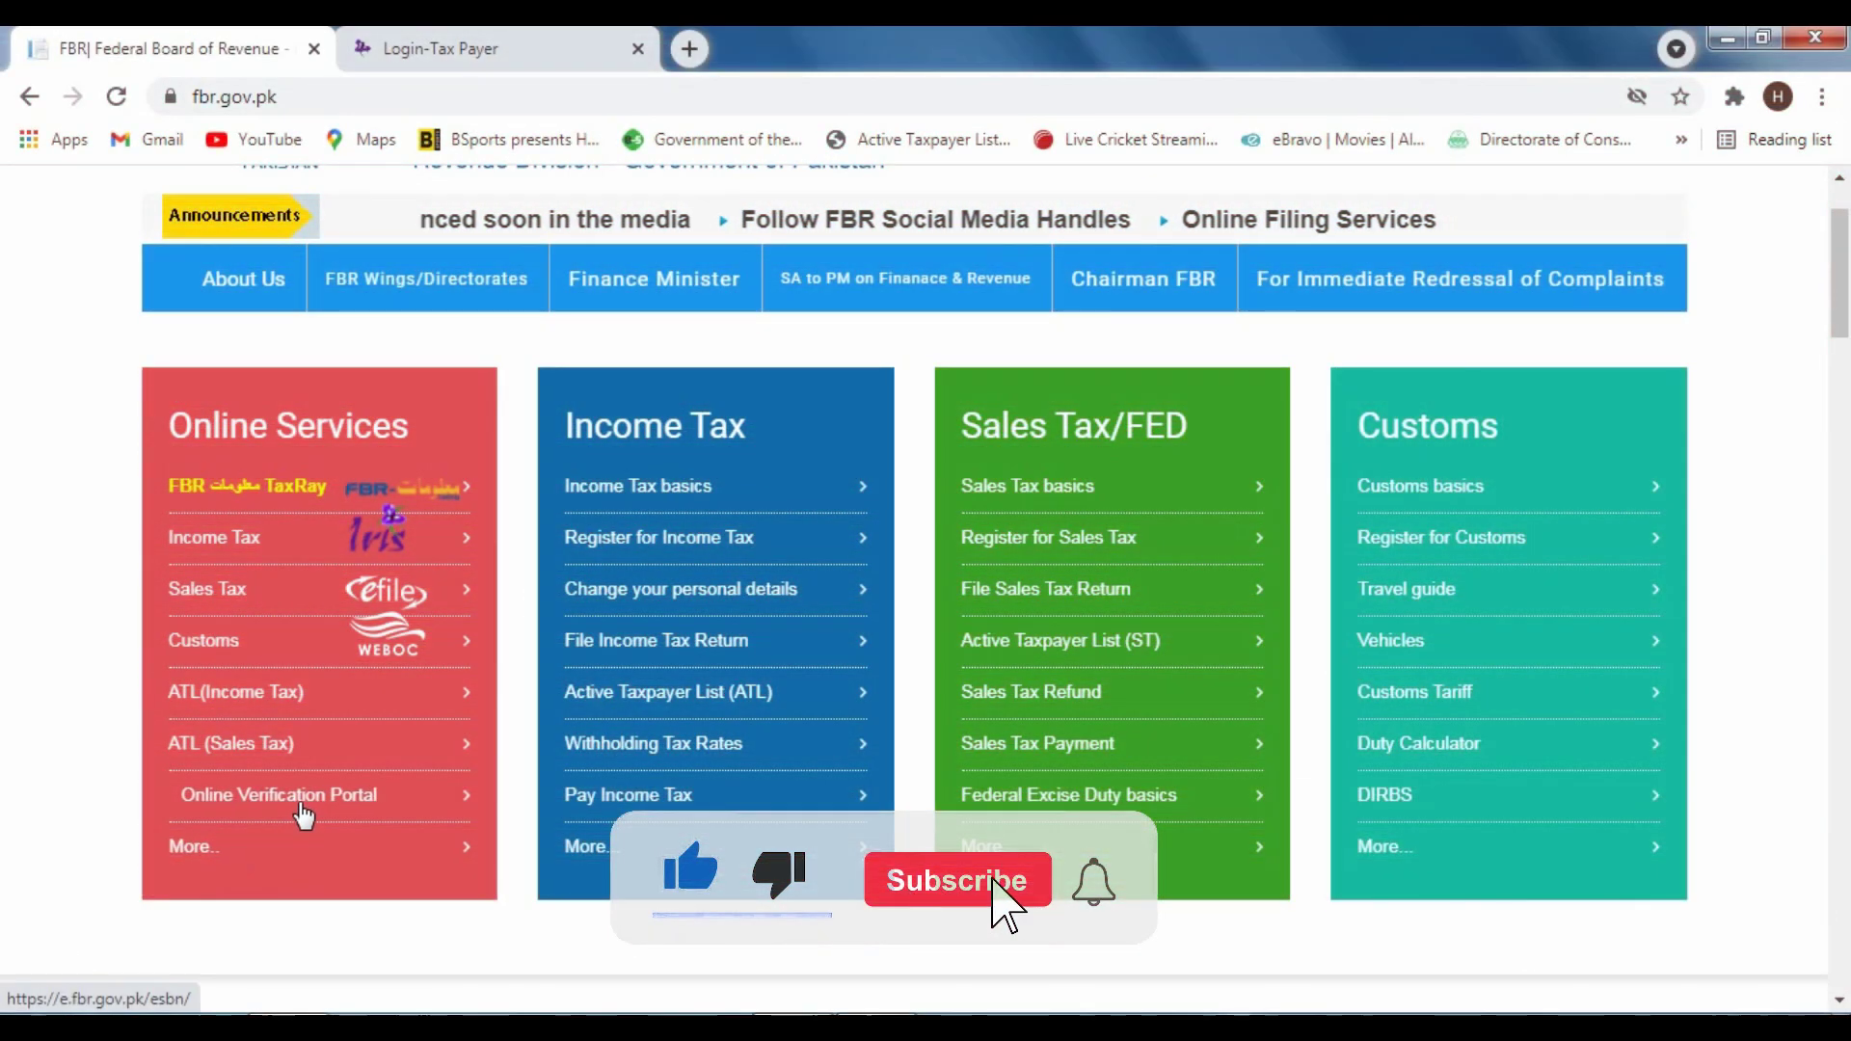